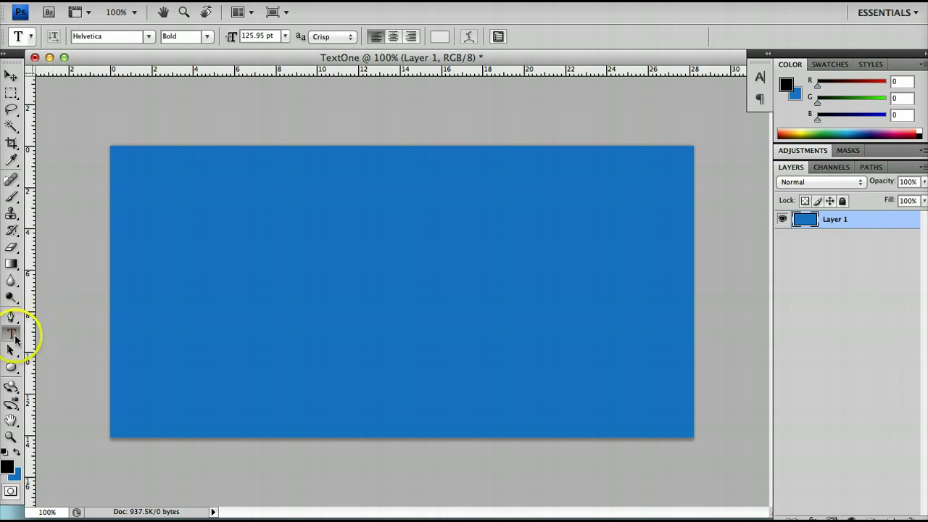
Step: With the Horizontal Type Tool, type 'Hello.' on the canvas and commit it
{"action": "left_click_drag", "start_coordinate": [16, 339], "coordinate": [64, 348]}
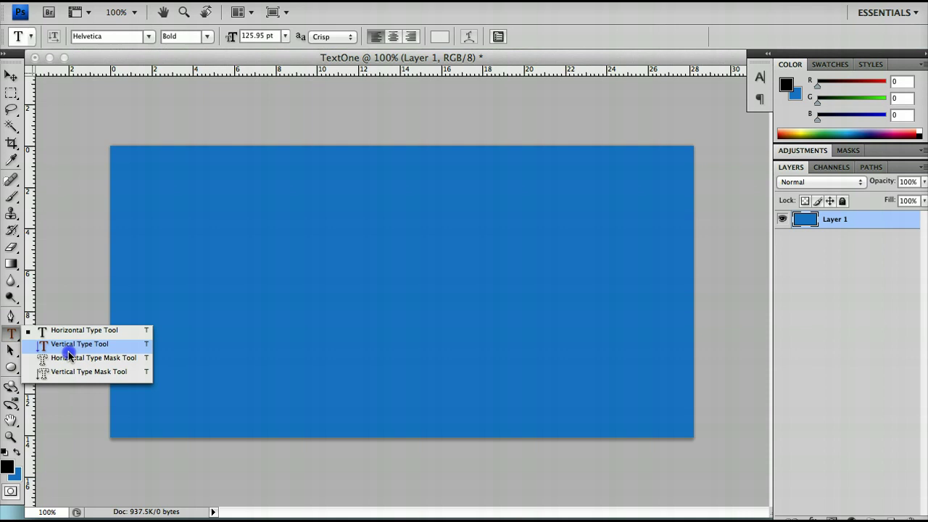
{"action": "left_click_drag", "start_coordinate": [70, 354], "coordinate": [67, 333]}
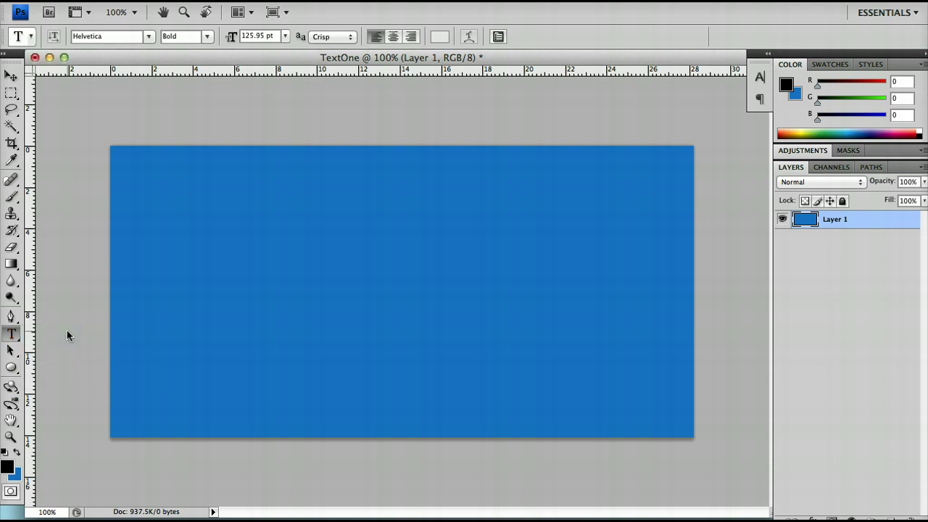
{"action": "left_click", "coordinate": [233, 289]}
{"action": "type", "text": "H"}
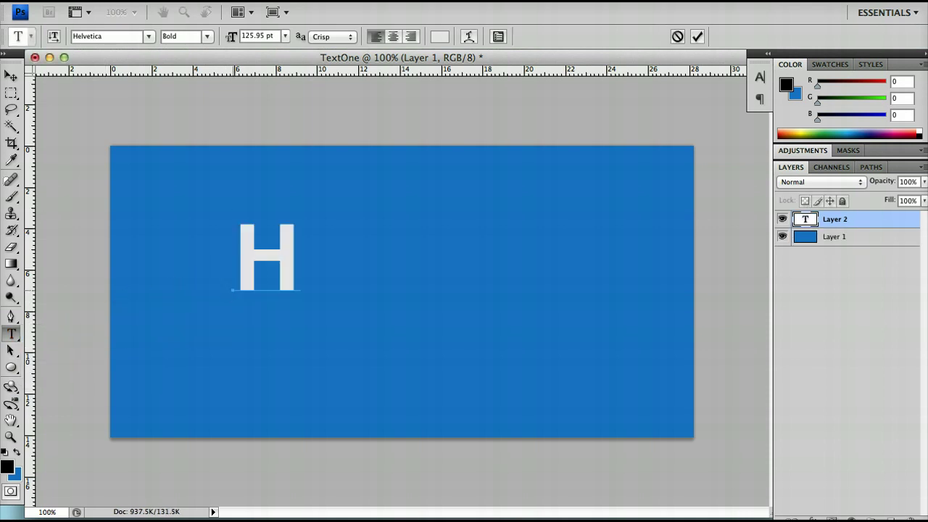
{"action": "type", "text": "ello."}
{"action": "key", "text": "ctrl+Return"}
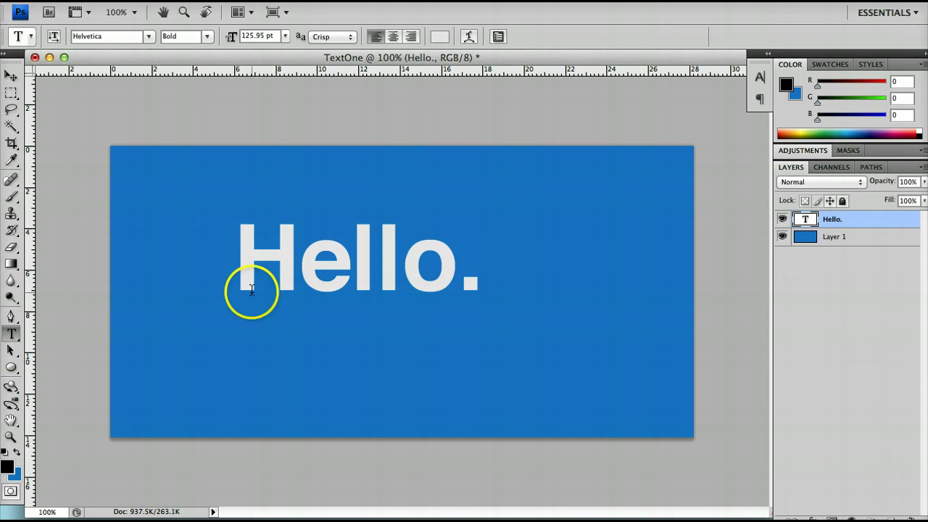
Step: Move the Hello. text right and down toward the canvas centre
{"action": "left_click", "coordinate": [340, 294]}
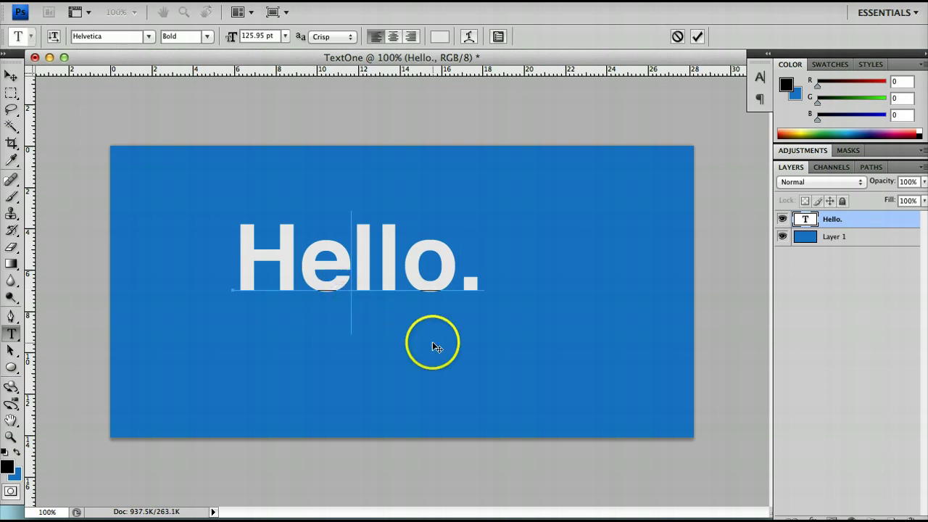
{"action": "left_click_drag", "start_coordinate": [434, 343], "coordinate": [470, 362]}
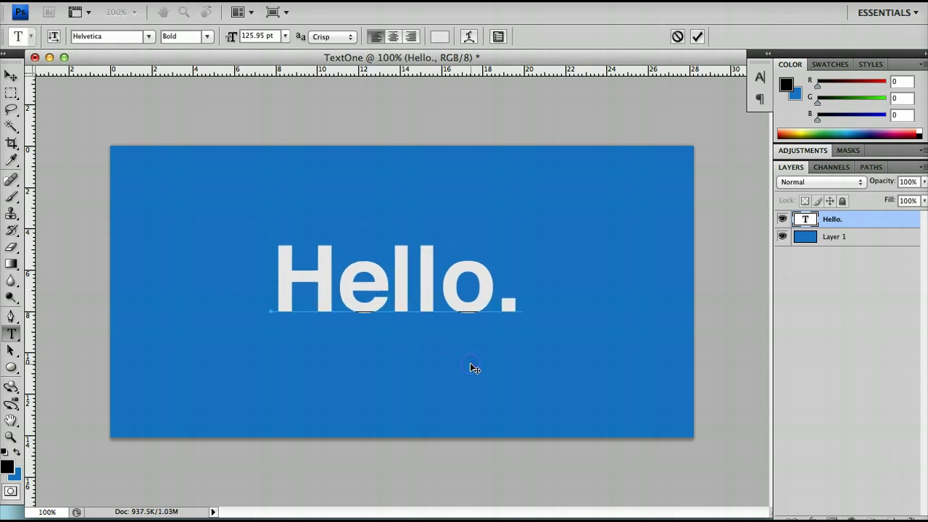
{"action": "key", "text": "ctrl+Return"}
{"action": "left_click", "coordinate": [398, 241]}
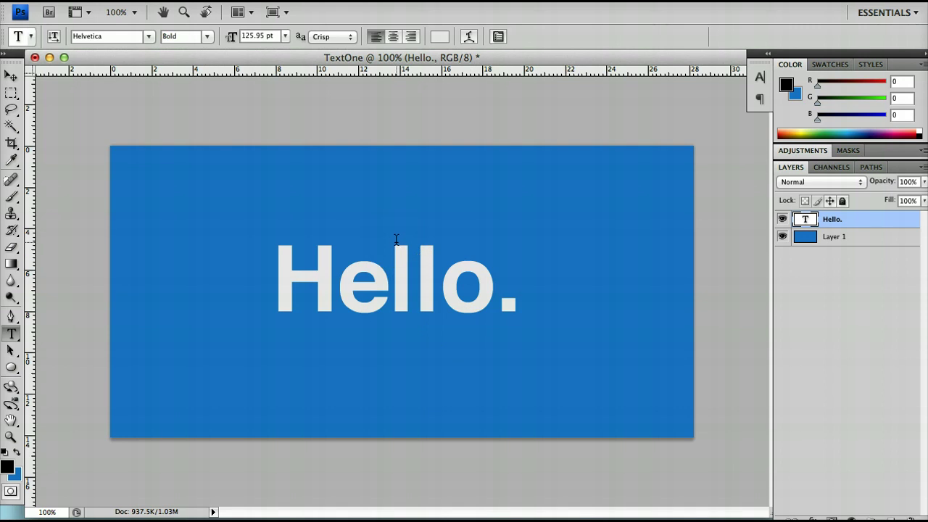
Step: Try vertical orientation on the Hello. text, then switch back to horizontal
{"action": "double_click", "coordinate": [395, 253]}
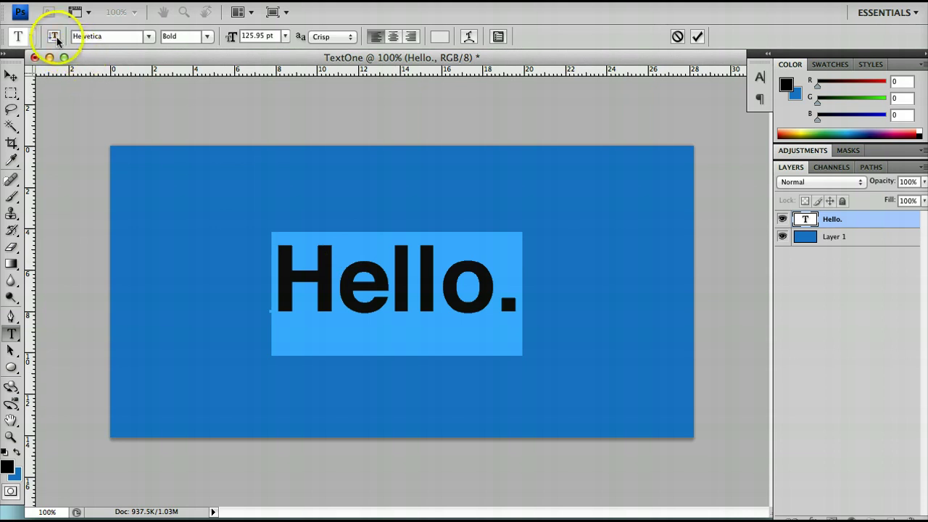
{"action": "left_click", "coordinate": [55, 37]}
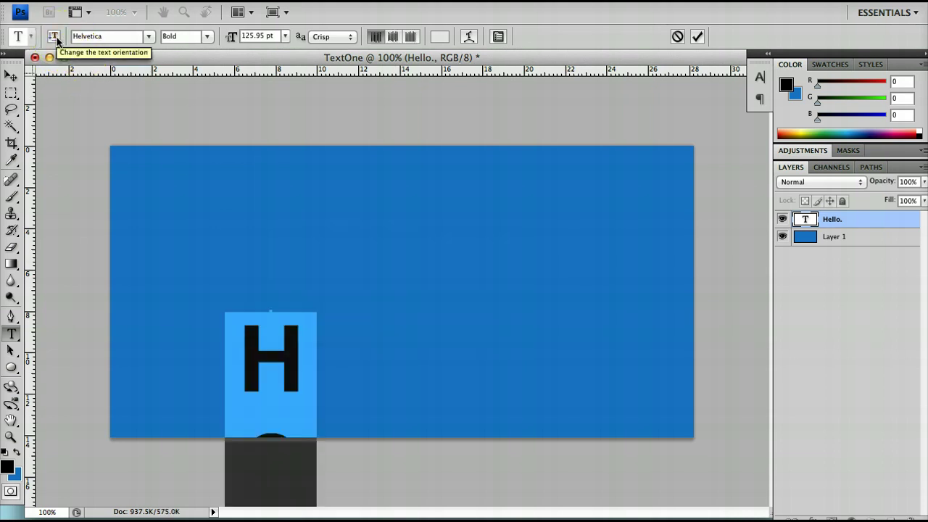
{"action": "left_click", "coordinate": [54, 37]}
{"action": "left_click", "coordinate": [350, 293]}
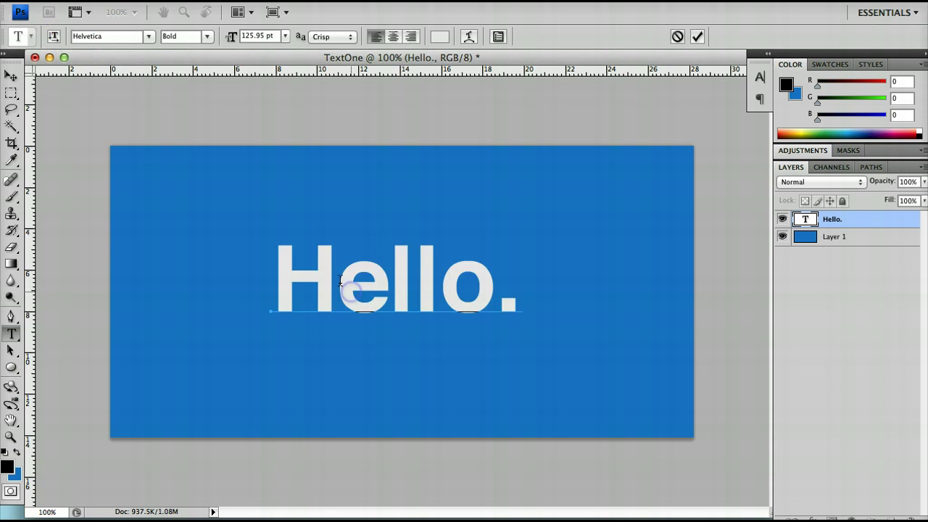
{"action": "key", "text": "super+a"}
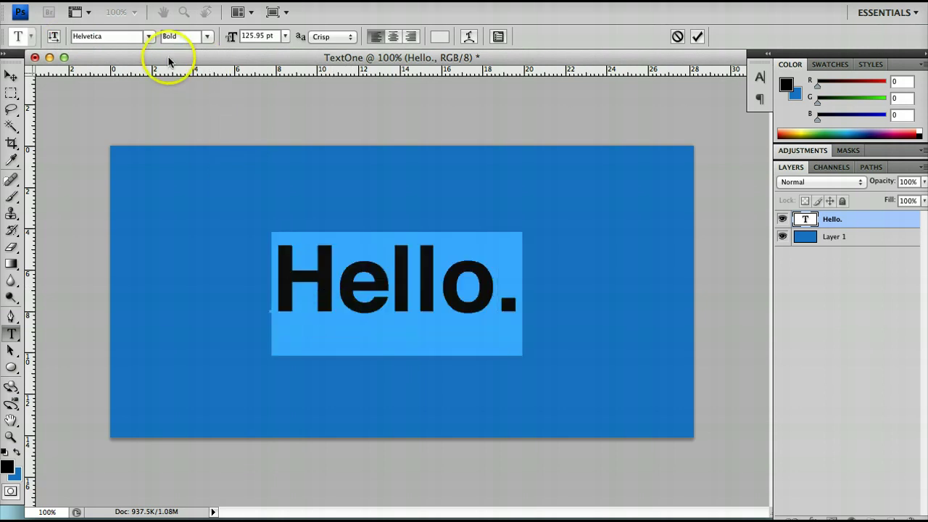
Step: Change the Hello. font family to Century Gothic
{"action": "left_click", "coordinate": [133, 36]}
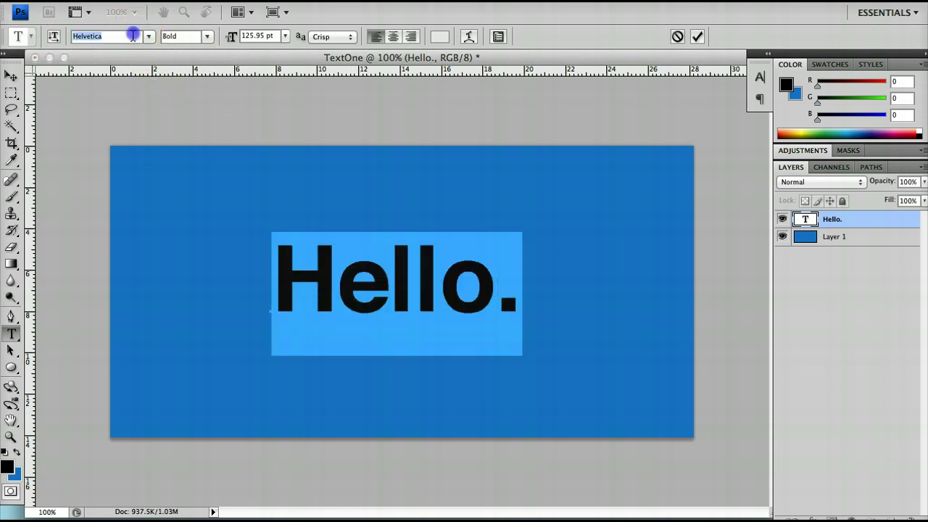
{"action": "left_click", "coordinate": [132, 36]}
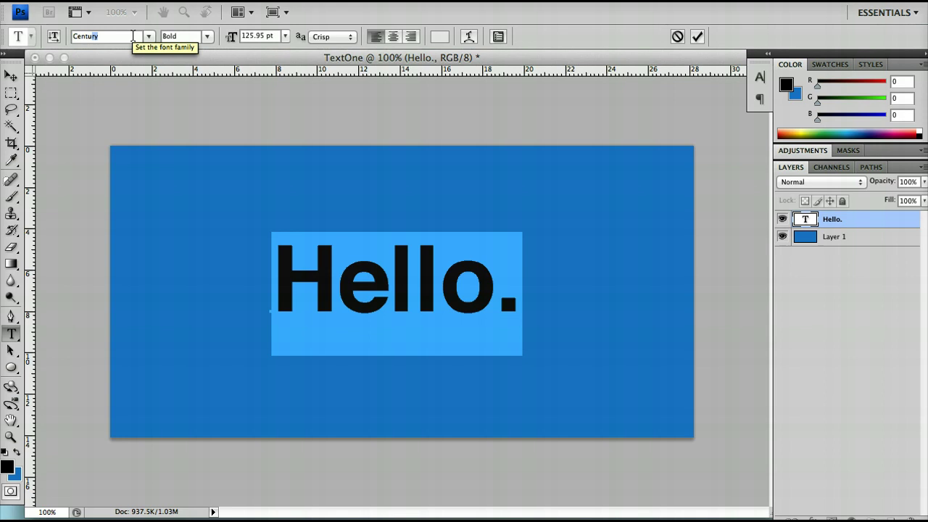
{"action": "key", "text": "Return"}
{"action": "left_click", "coordinate": [356, 242]}
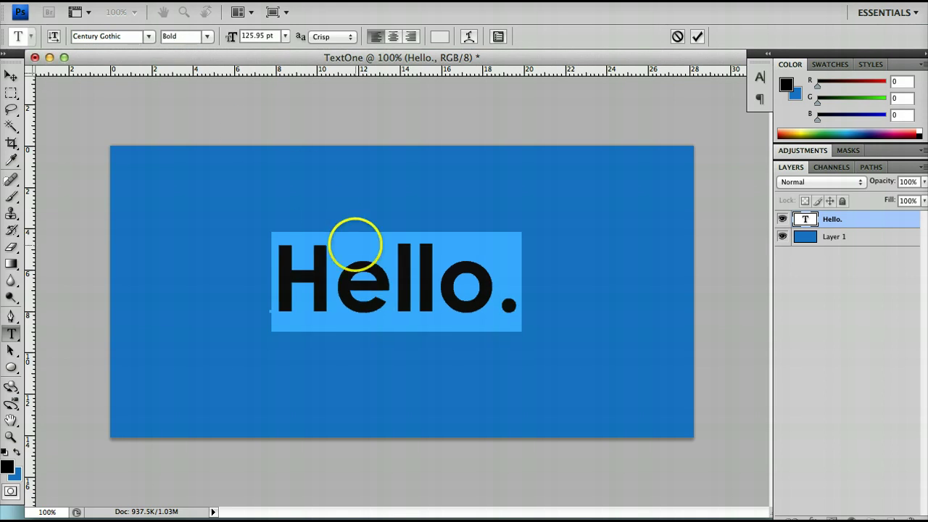
{"action": "key", "text": "ctrl+Return"}
Step: Set the Century Gothic font style to Regular
{"action": "triple_click", "coordinate": [362, 253]}
{"action": "left_click", "coordinate": [207, 37]}
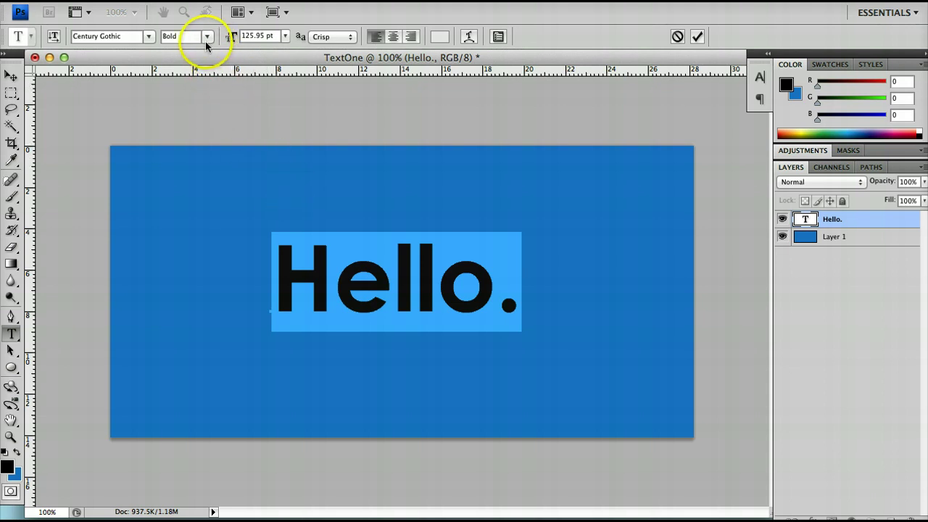
{"action": "left_click", "coordinate": [208, 37]}
{"action": "left_click_drag", "start_coordinate": [212, 67], "coordinate": [209, 45]}
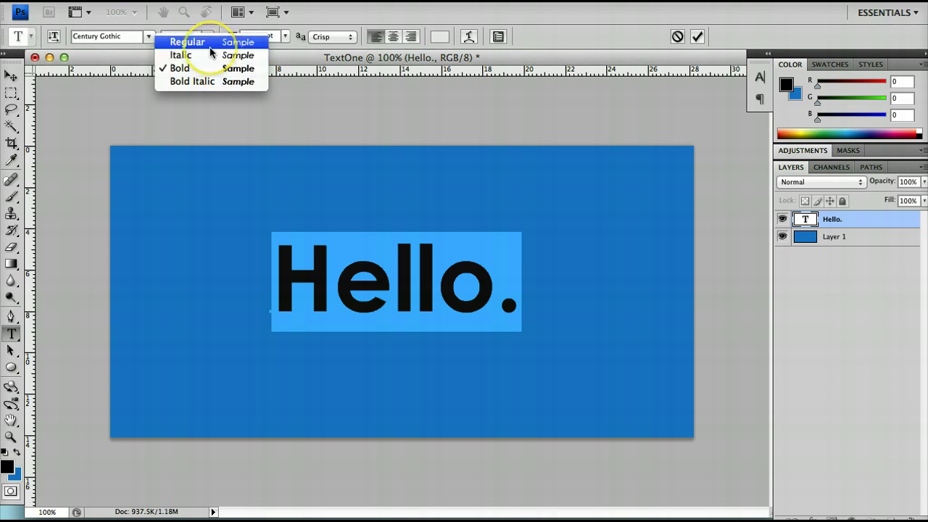
{"action": "left_click", "coordinate": [210, 45]}
{"action": "left_click", "coordinate": [397, 311]}
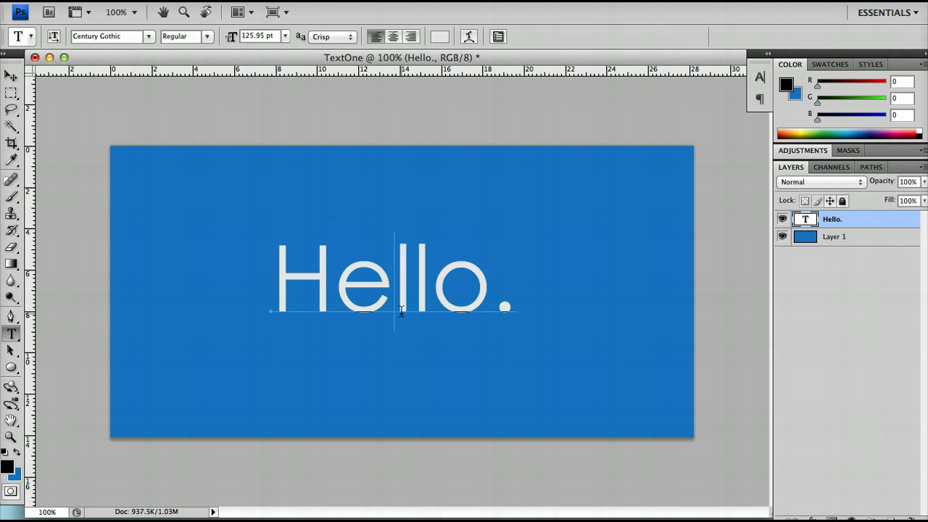
{"action": "key", "text": "ctrl+a"}
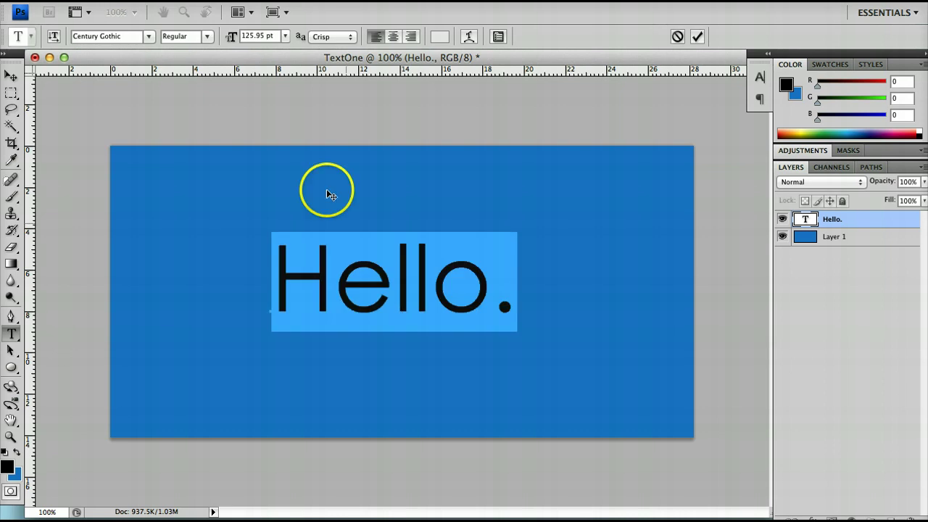
Step: Try the Hello. text at 48 pt from the presets, then at 480 pt
{"action": "left_click", "coordinate": [267, 44]}
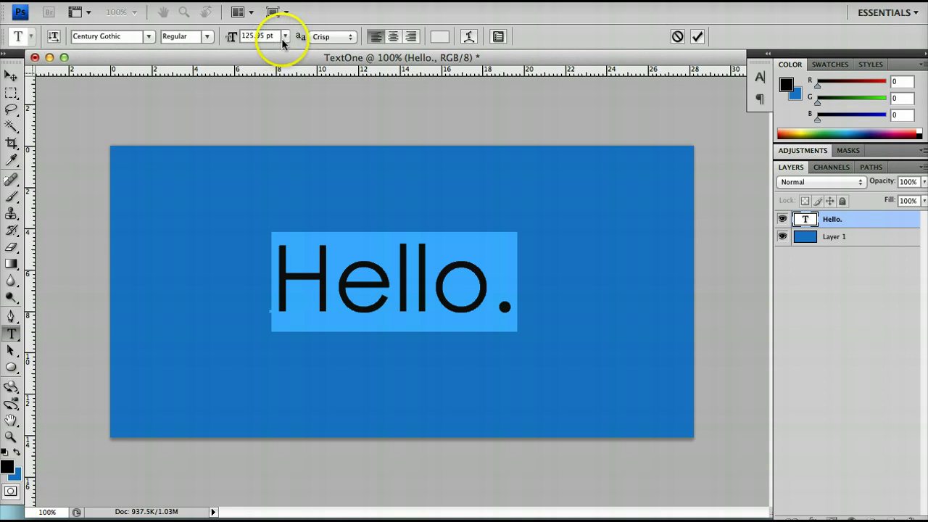
{"action": "left_click", "coordinate": [284, 38]}
{"action": "left_click", "coordinate": [287, 164]}
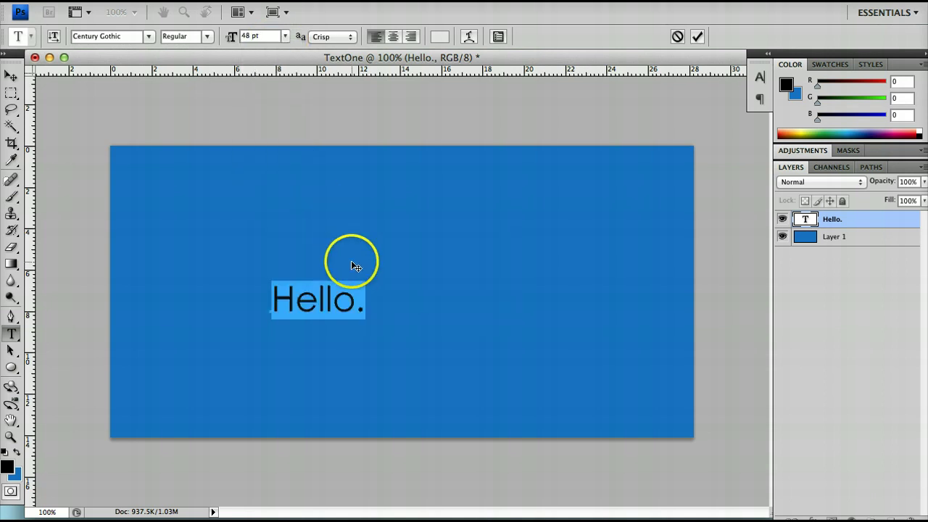
{"action": "left_click", "coordinate": [342, 303]}
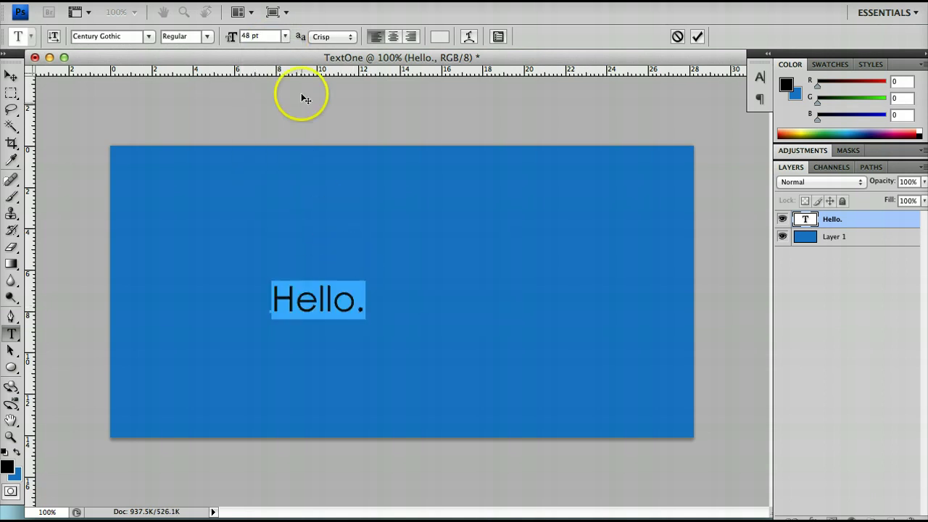
{"action": "left_click", "coordinate": [247, 38]}
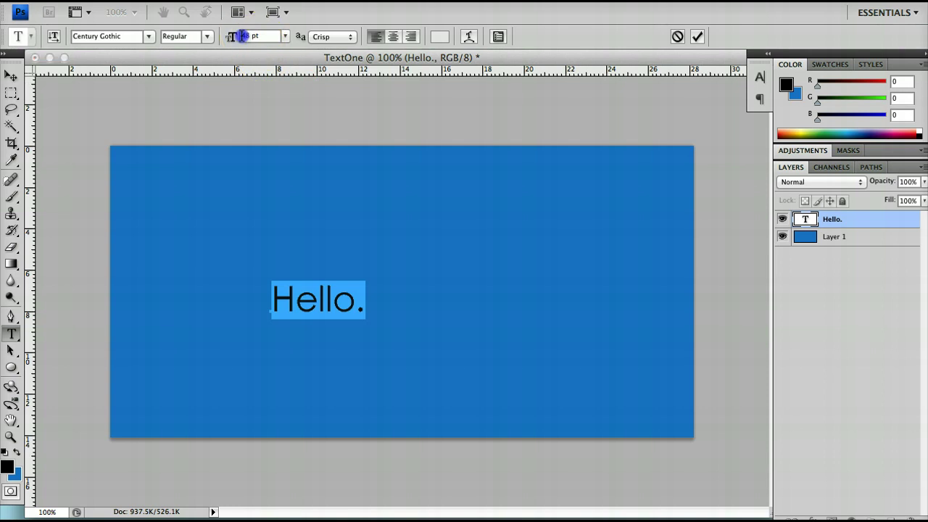
{"action": "type", "text": "480"}
{"action": "key", "text": "Return"}
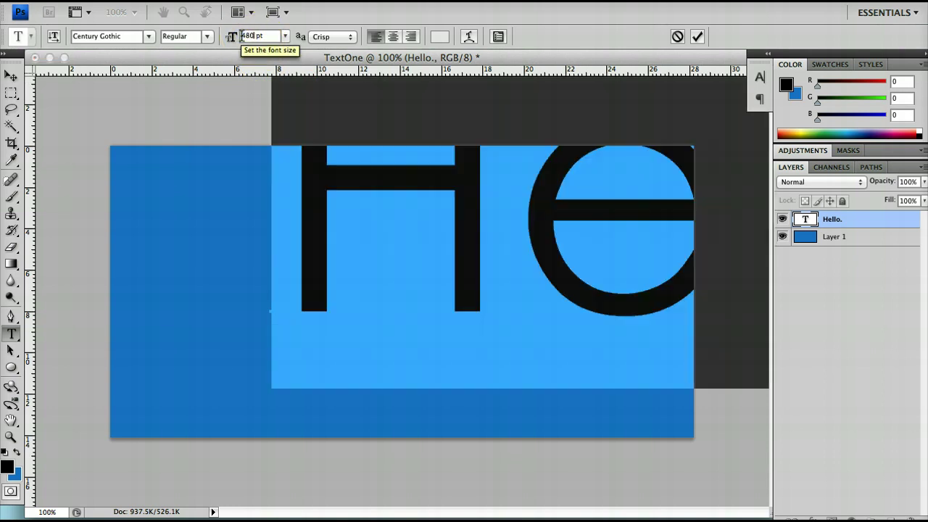
{"action": "left_click", "coordinate": [425, 186]}
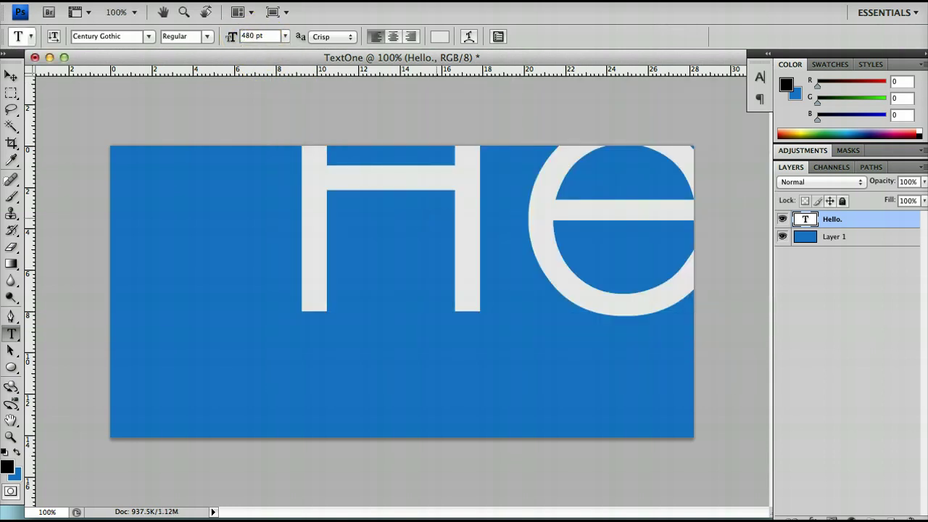
Step: Scrub the Hello. font size down from 480 pt to 172 pt
{"action": "double_click", "coordinate": [435, 217]}
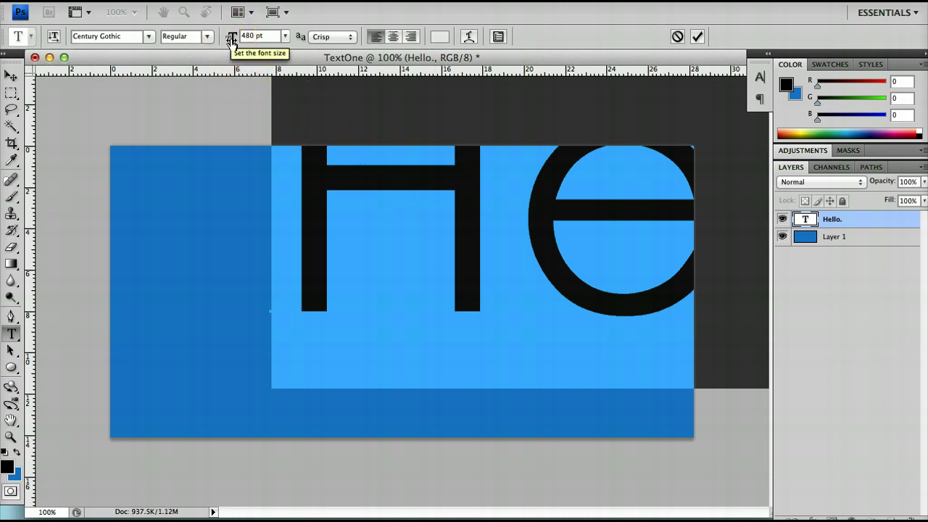
{"action": "left_click_drag", "start_coordinate": [230, 41], "coordinate": [27, 43]}
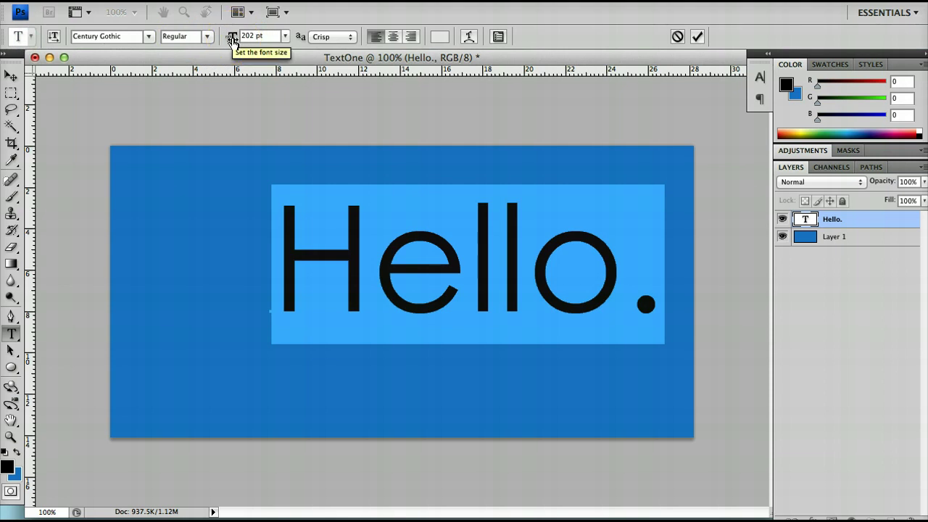
{"action": "left_click_drag", "start_coordinate": [232, 40], "coordinate": [244, 36]}
Step: Commit the text and drag Hello. down-left to centre it with the Move tool
{"action": "left_click", "coordinate": [407, 235]}
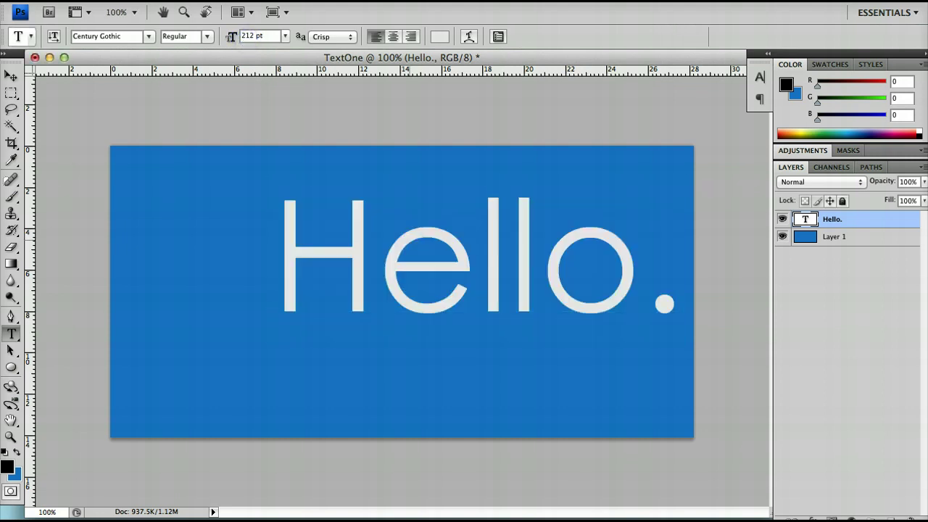
{"action": "left_click", "coordinate": [387, 335]}
{"action": "key", "text": "v"}
{"action": "left_click_drag", "start_coordinate": [389, 341], "coordinate": [326, 379]}
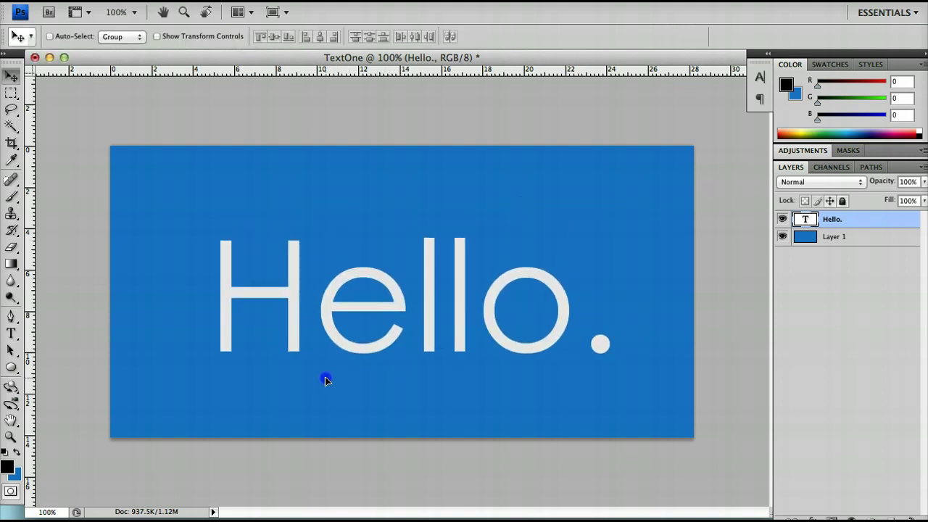
Step: Return to the Type tool and select all of the Hello. text
{"action": "key", "text": "t"}
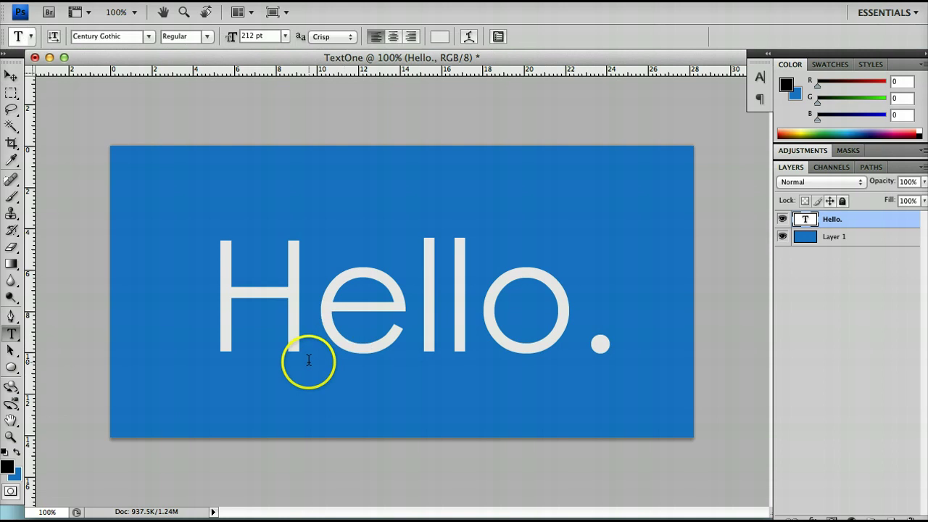
{"action": "key", "text": "v"}
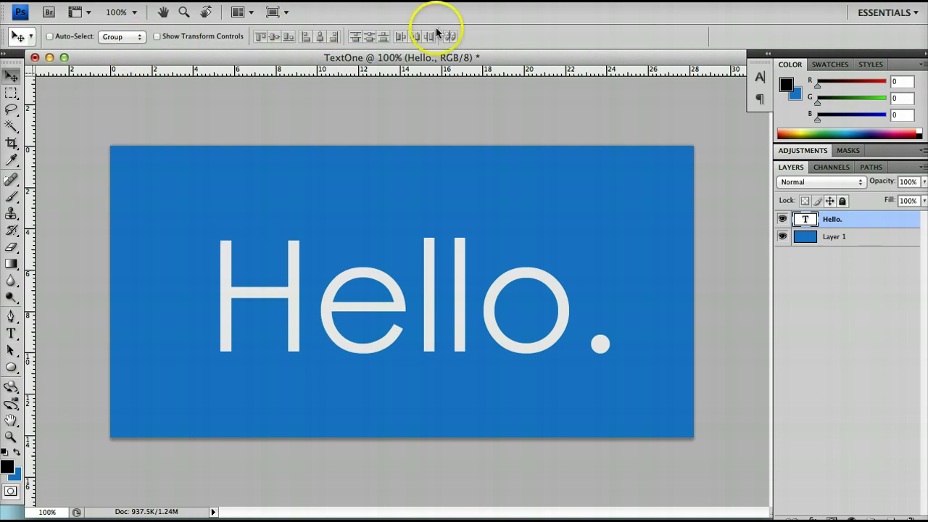
{"action": "key", "text": "t"}
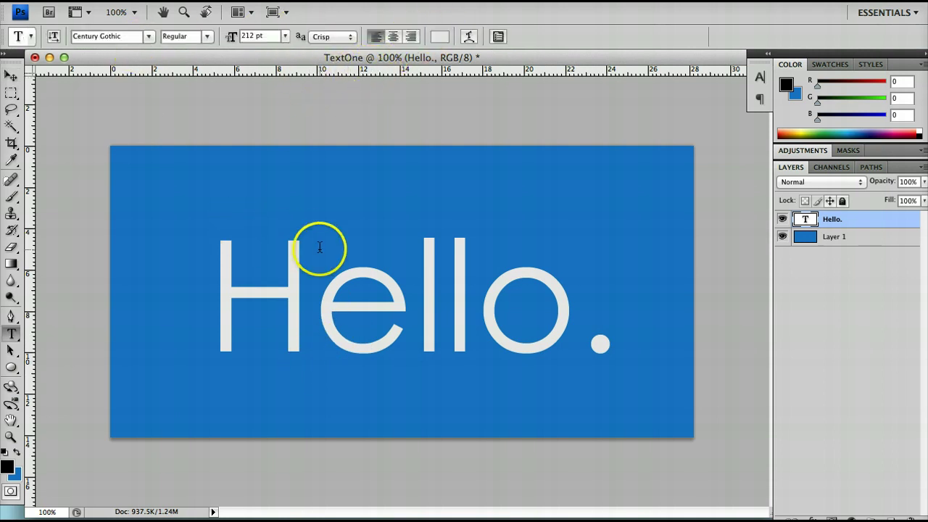
{"action": "double_click", "coordinate": [331, 280]}
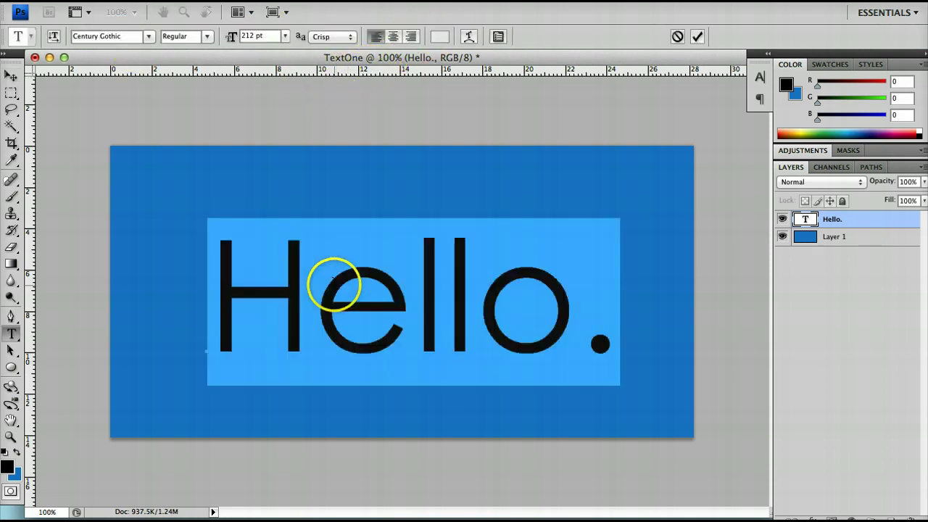
{"action": "left_click", "coordinate": [322, 38]}
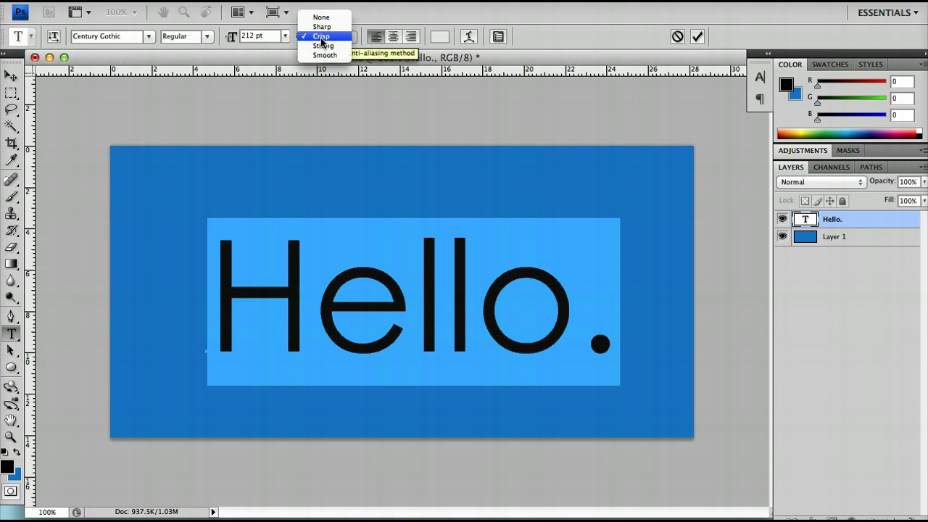
{"action": "left_click", "coordinate": [321, 36]}
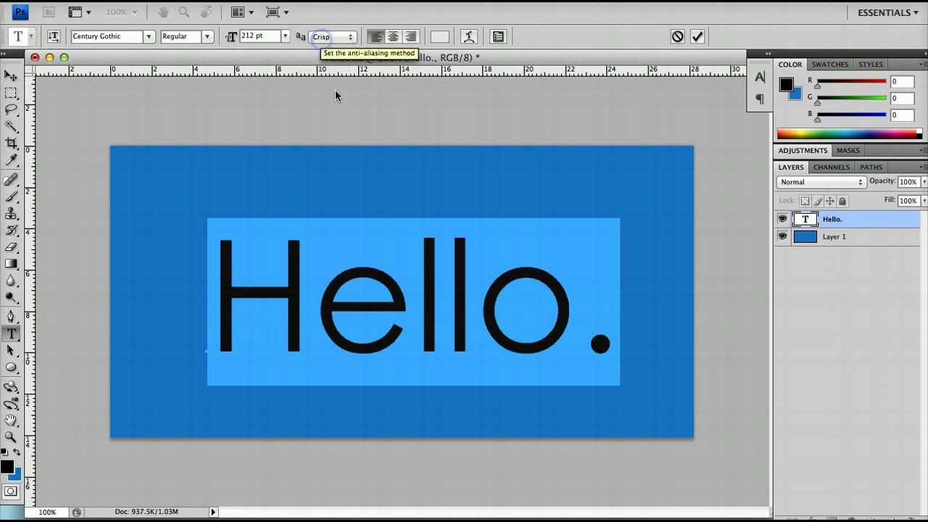
{"action": "left_click", "coordinate": [370, 229]}
{"action": "key", "text": "super+Return"}
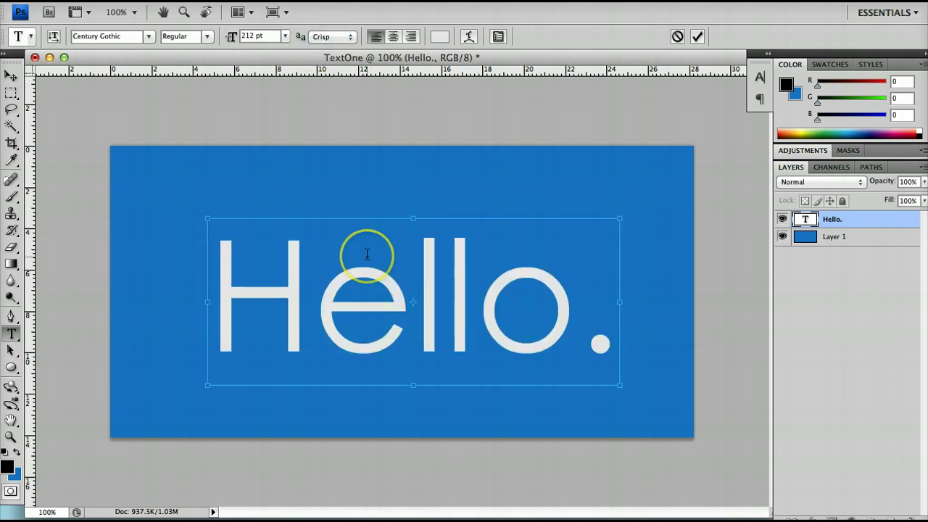
{"action": "left_click", "coordinate": [390, 289]}
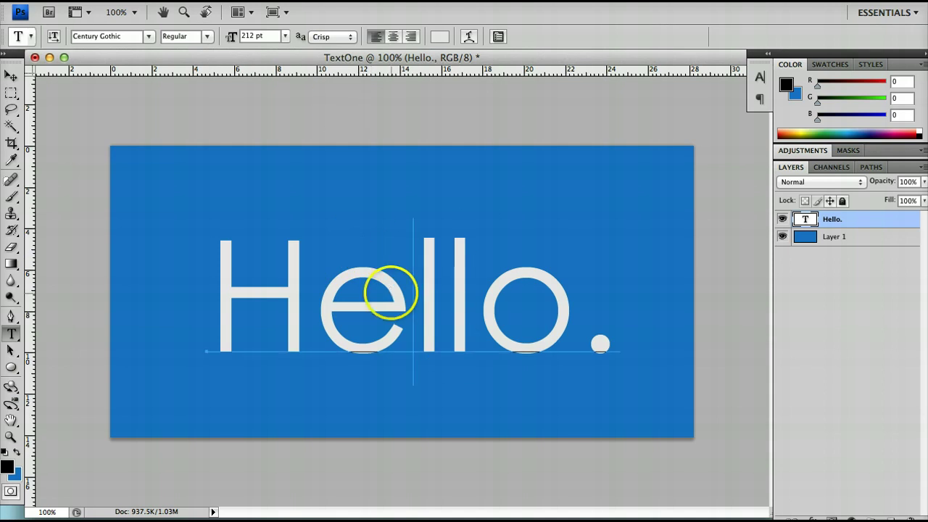
{"action": "key", "text": "super+a"}
{"action": "left_click", "coordinate": [332, 36]}
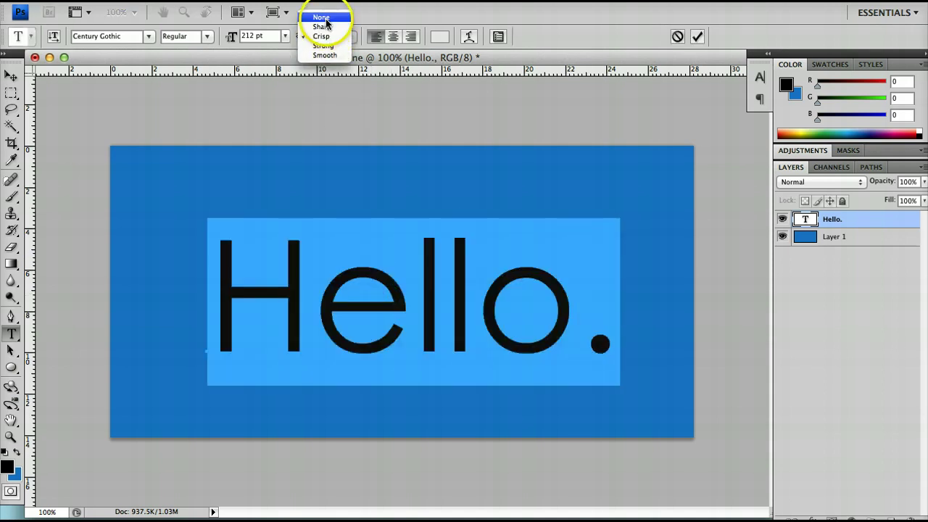
{"action": "left_click", "coordinate": [326, 18]}
{"action": "left_click", "coordinate": [431, 261]}
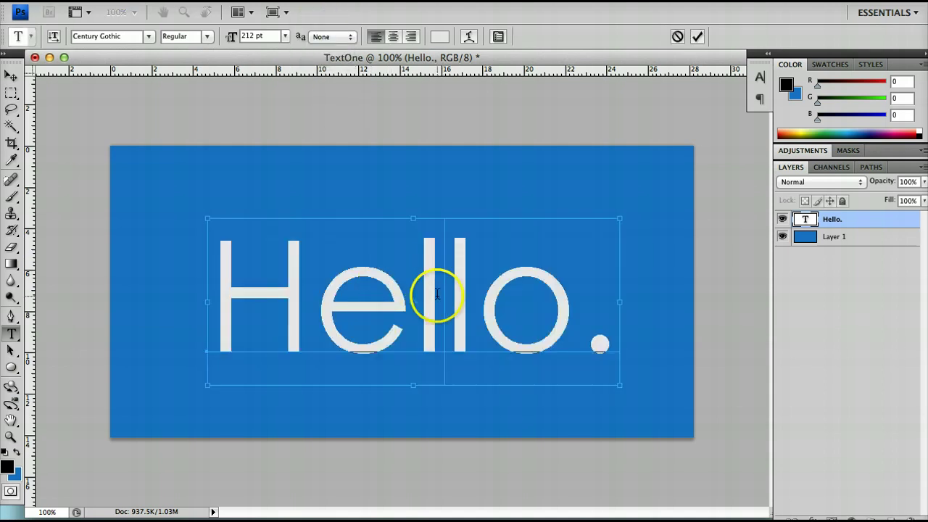
{"action": "key", "text": "super+Return"}
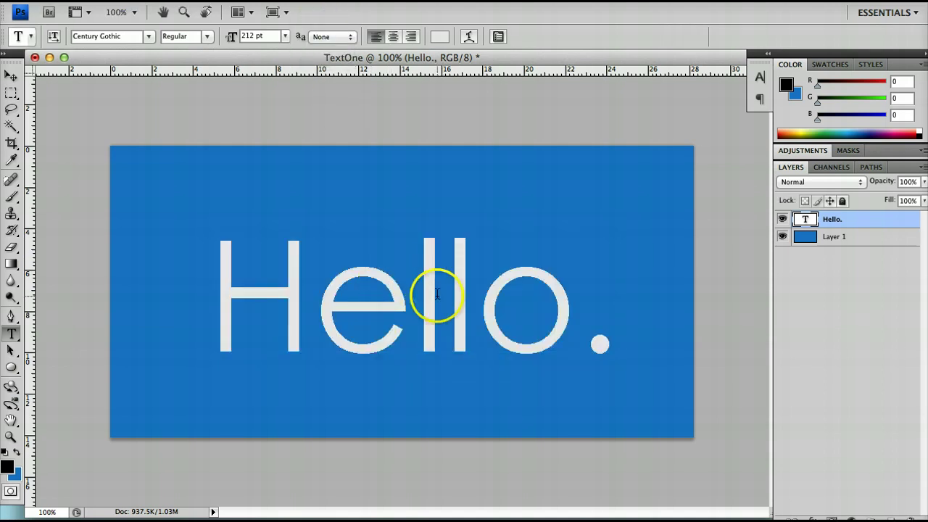
{"action": "double_click", "coordinate": [538, 317]}
{"action": "left_click", "coordinate": [323, 36]}
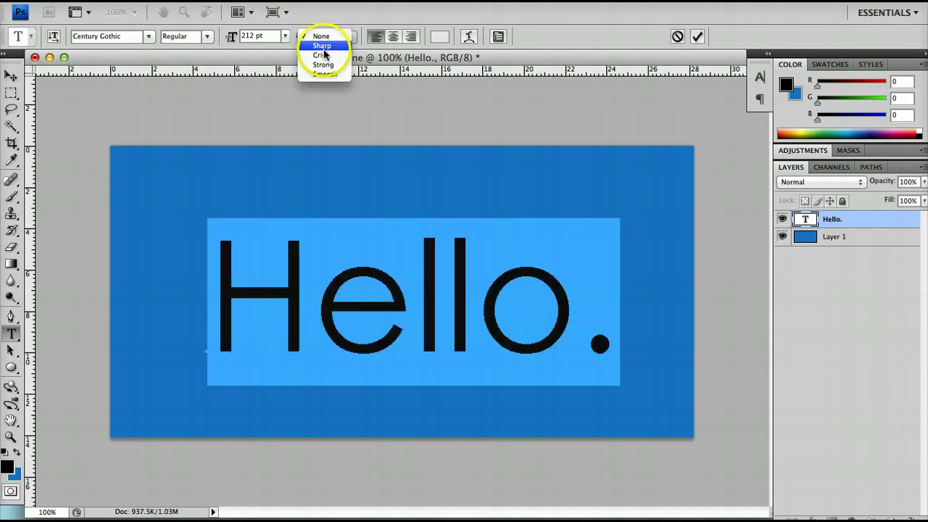
{"action": "left_click", "coordinate": [326, 55]}
{"action": "left_click", "coordinate": [395, 290]}
{"action": "key", "text": "super+Return"}
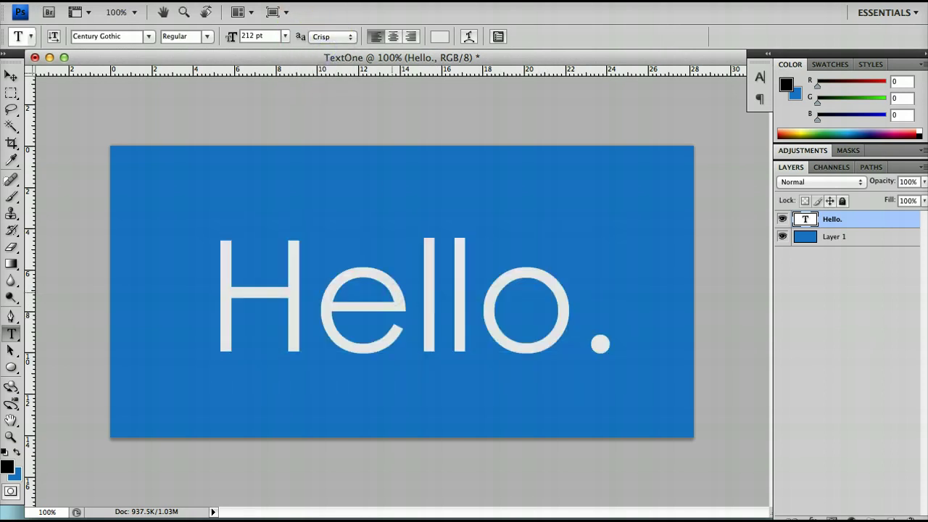
{"action": "double_click", "coordinate": [392, 293]}
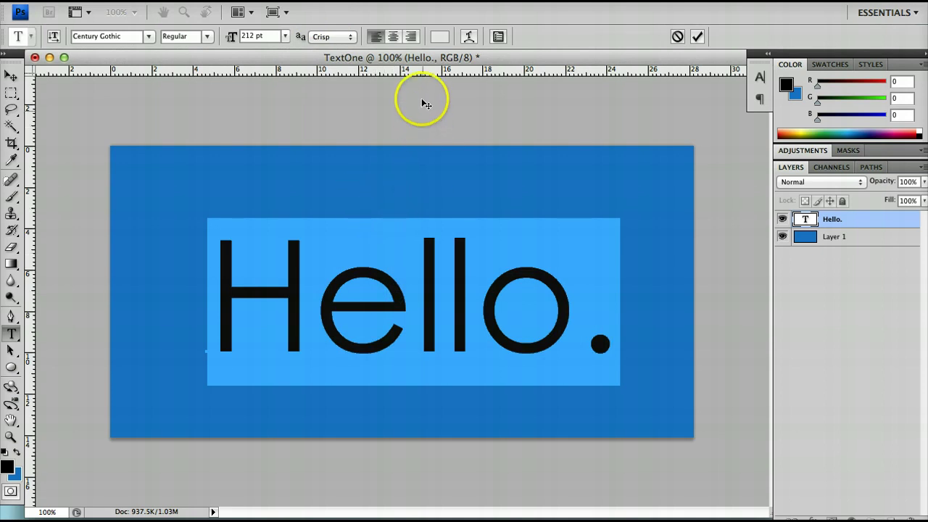
{"action": "left_click", "coordinate": [375, 40]}
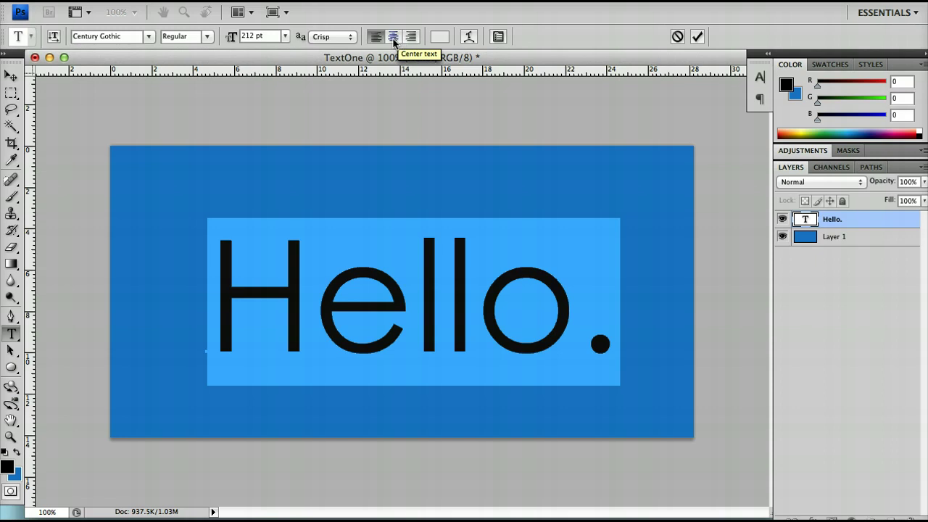
{"action": "left_click", "coordinate": [393, 38]}
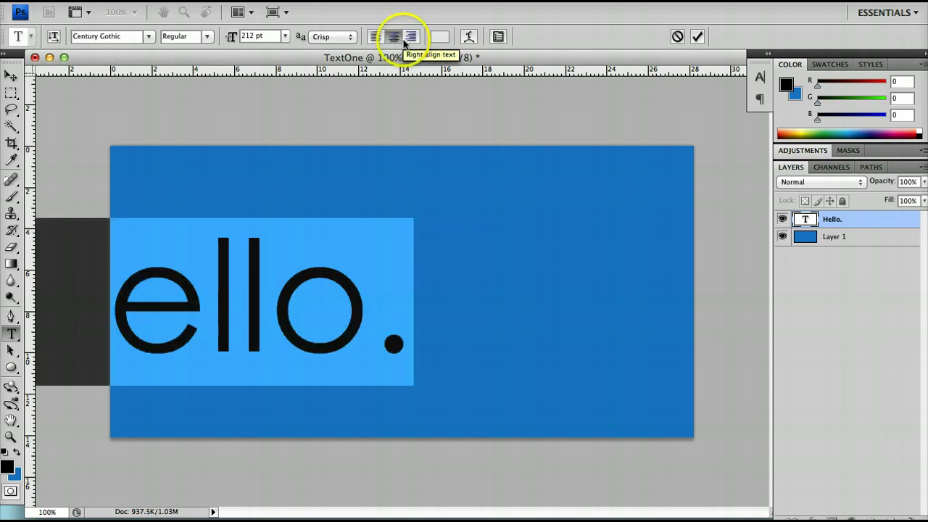
{"action": "left_click", "coordinate": [410, 37]}
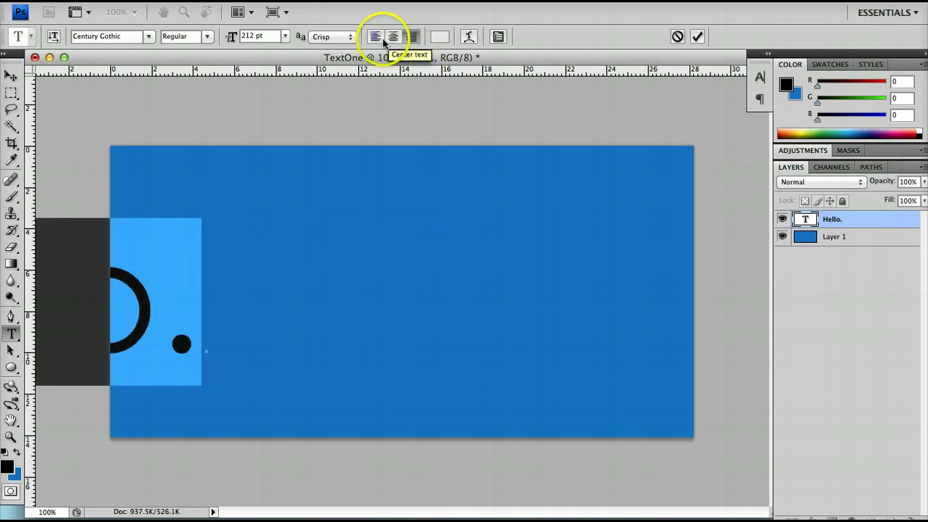
{"action": "left_click", "coordinate": [376, 36]}
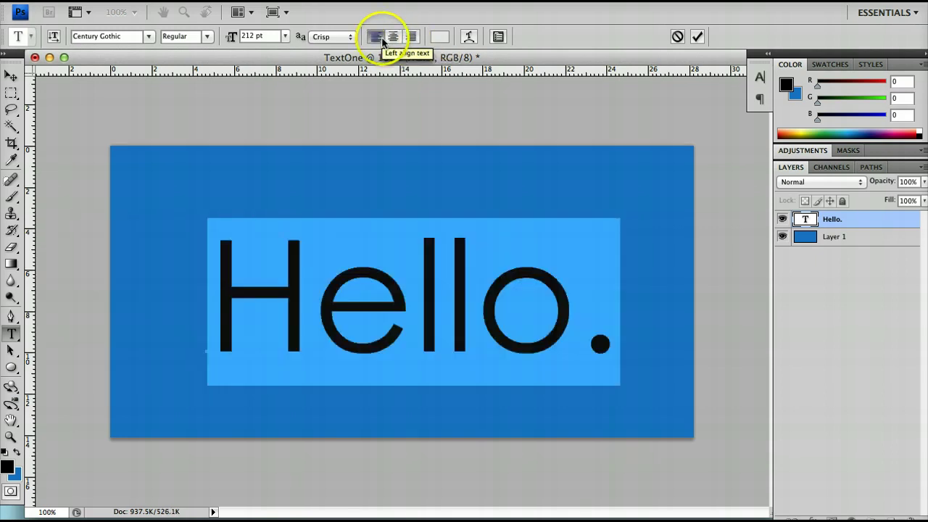
{"action": "left_click", "coordinate": [207, 352]}
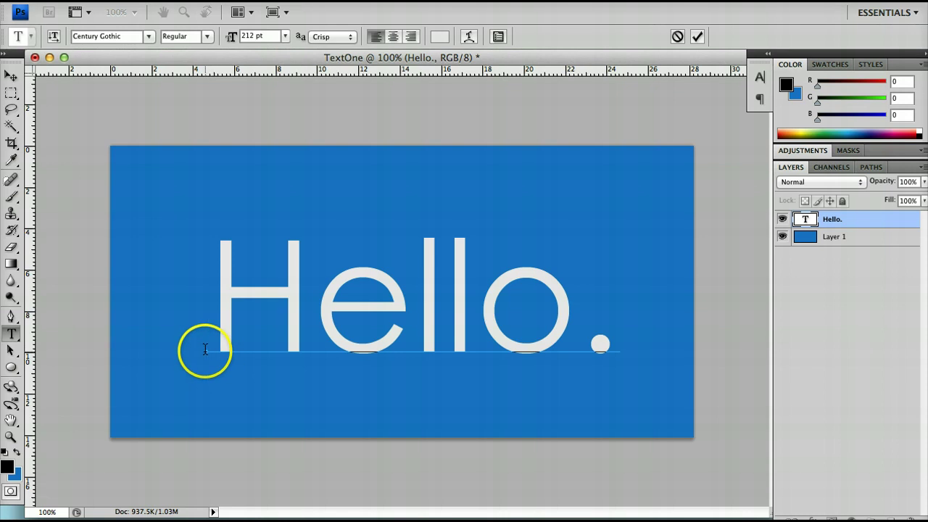
{"action": "triple_click", "coordinate": [205, 349]}
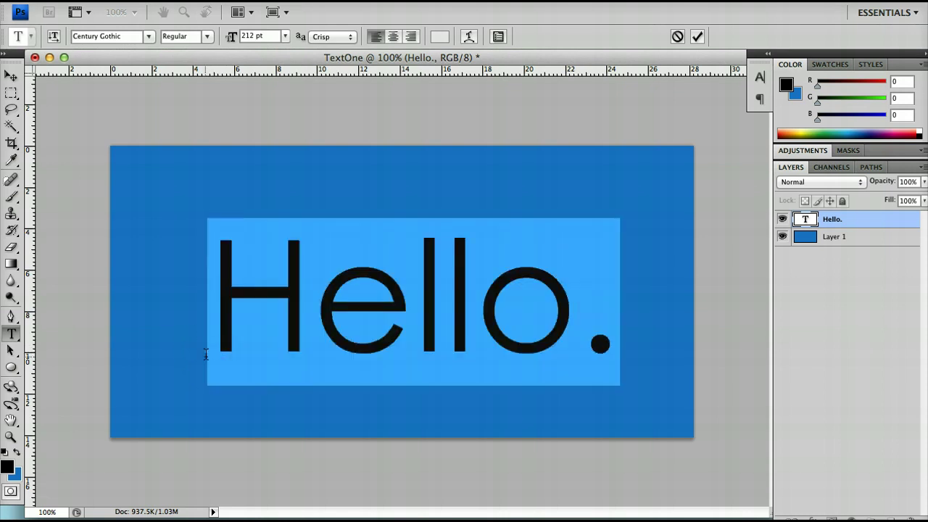
{"action": "left_click", "coordinate": [411, 37]}
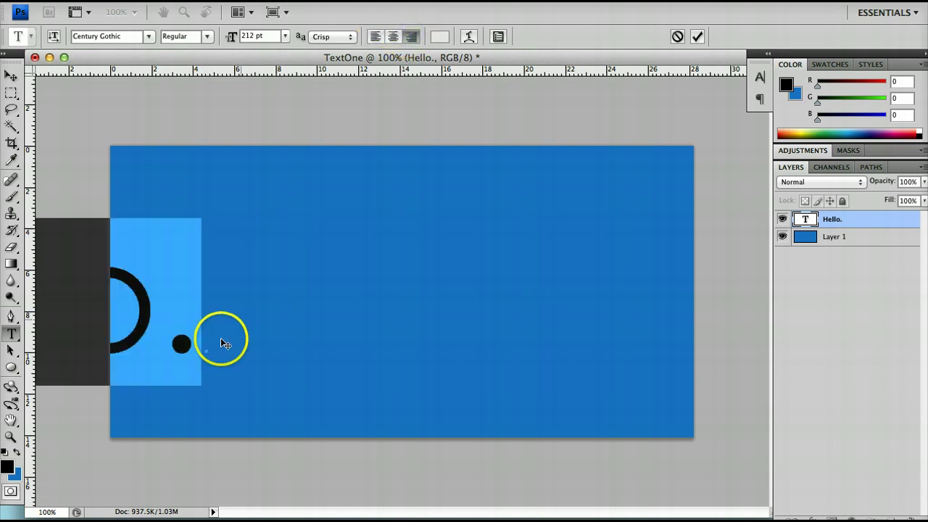
{"action": "left_click", "coordinate": [393, 37]}
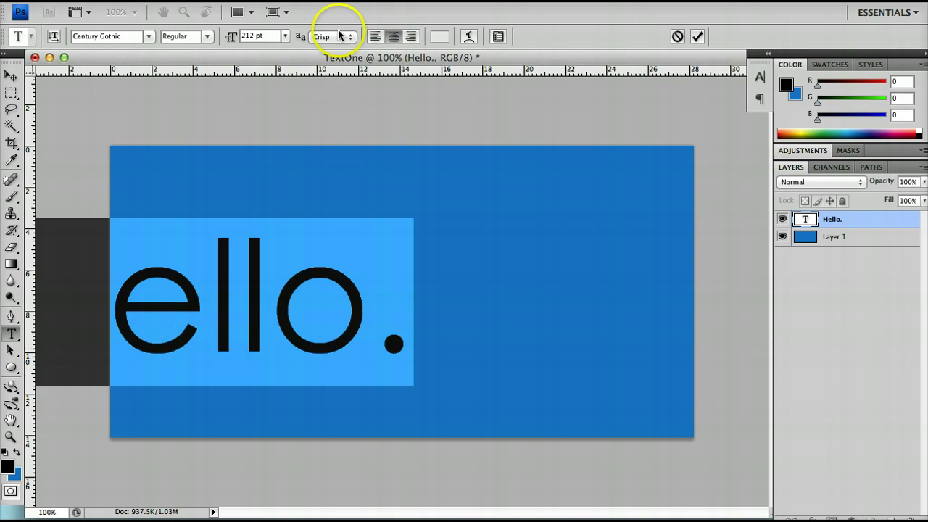
{"action": "left_click", "coordinate": [375, 36]}
{"action": "left_click", "coordinate": [402, 257]}
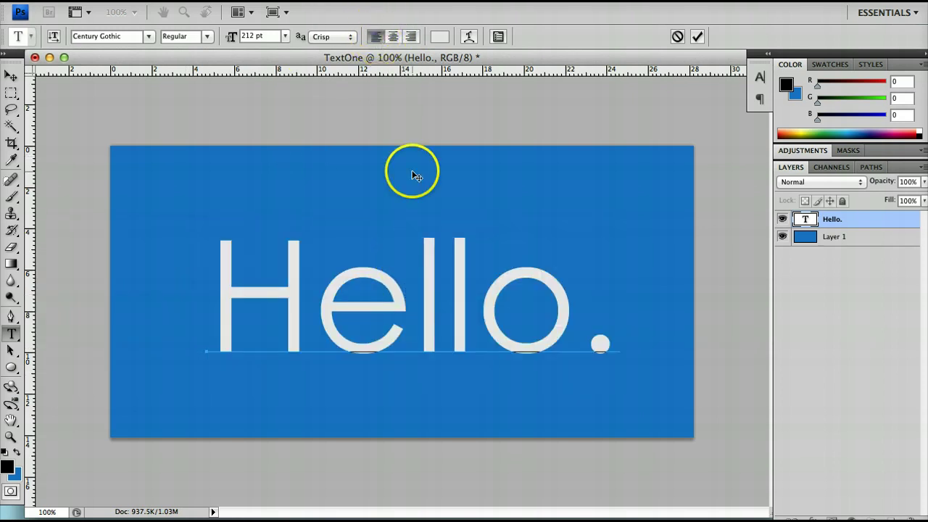
{"action": "triple_click", "coordinate": [428, 287]}
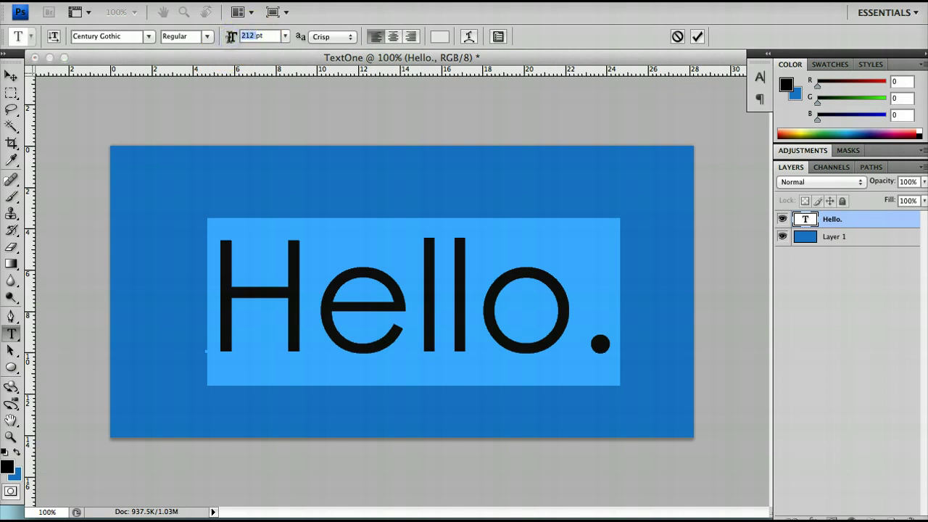
Step: Set the size to 100 and move Hello. toward the canvas centre
{"action": "type", "text": "100"}
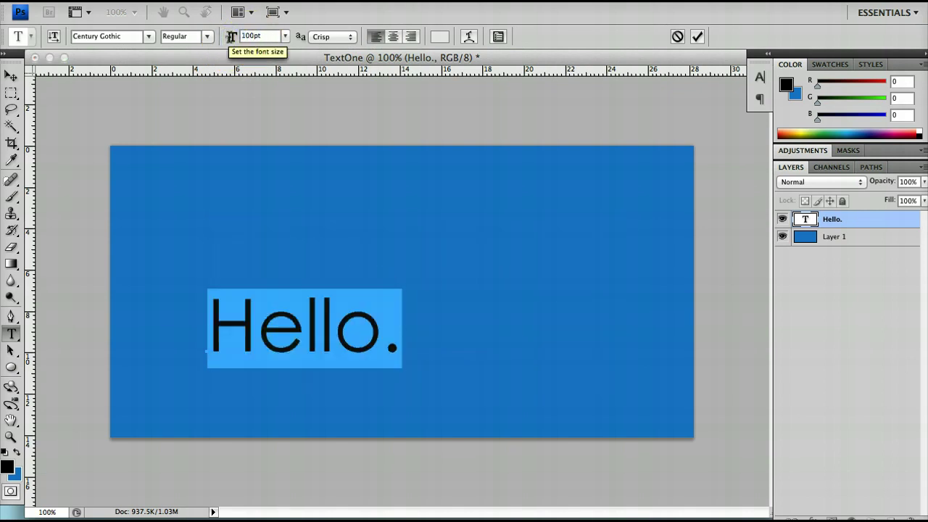
{"action": "key", "text": "Return"}
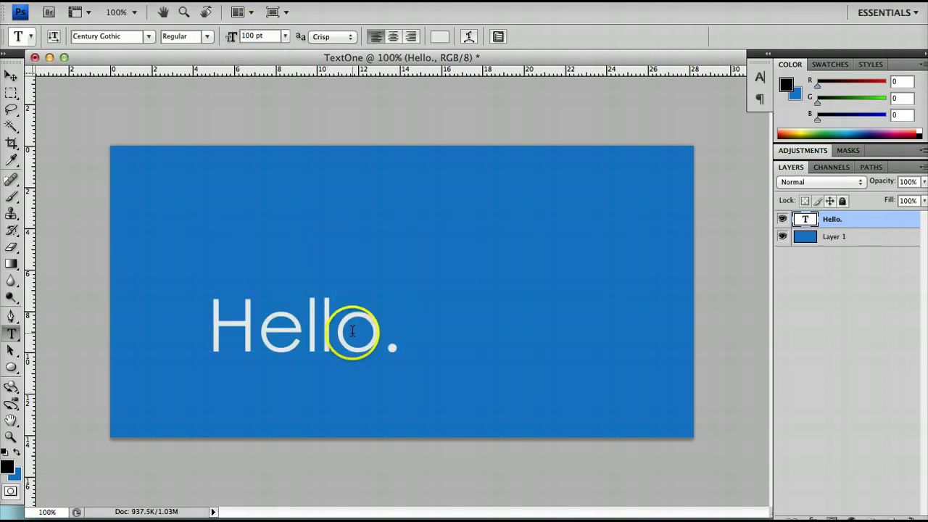
{"action": "left_click_drag", "start_coordinate": [352, 331], "coordinate": [481, 284]}
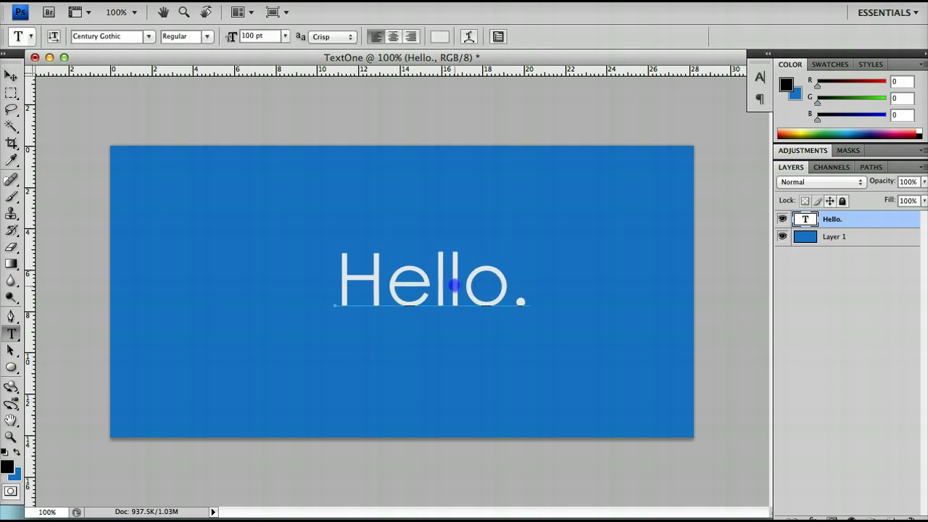
{"action": "double_click", "coordinate": [453, 285]}
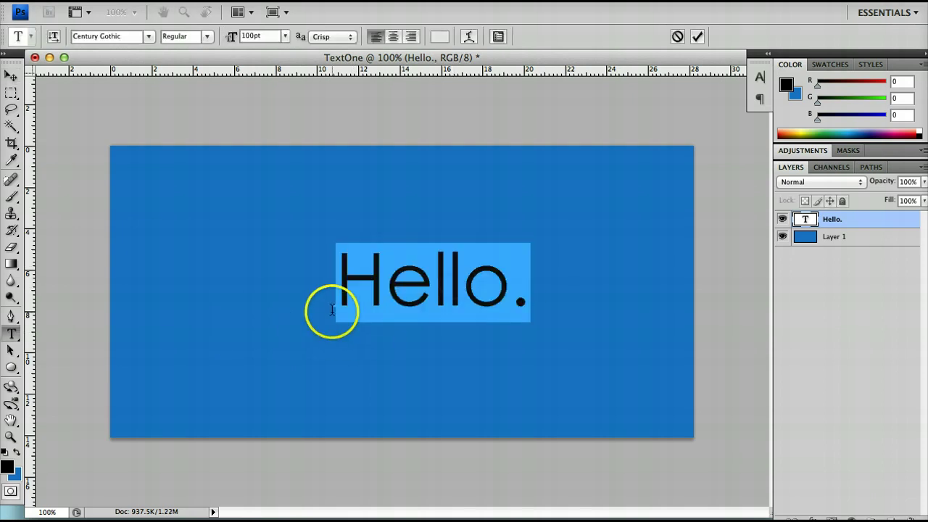
Step: Try right and centre alignment on the Hello. text
{"action": "left_click", "coordinate": [410, 38]}
{"action": "left_click", "coordinate": [392, 36]}
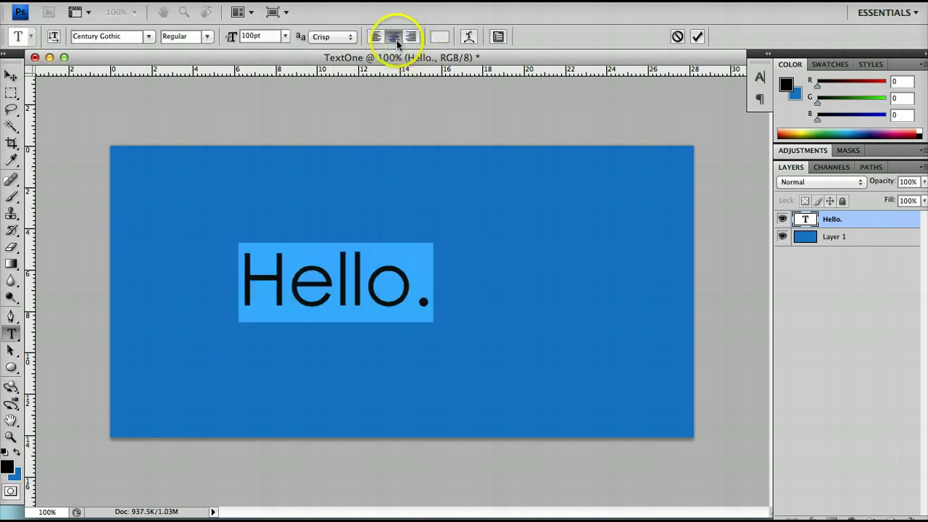
{"action": "left_click", "coordinate": [410, 38]}
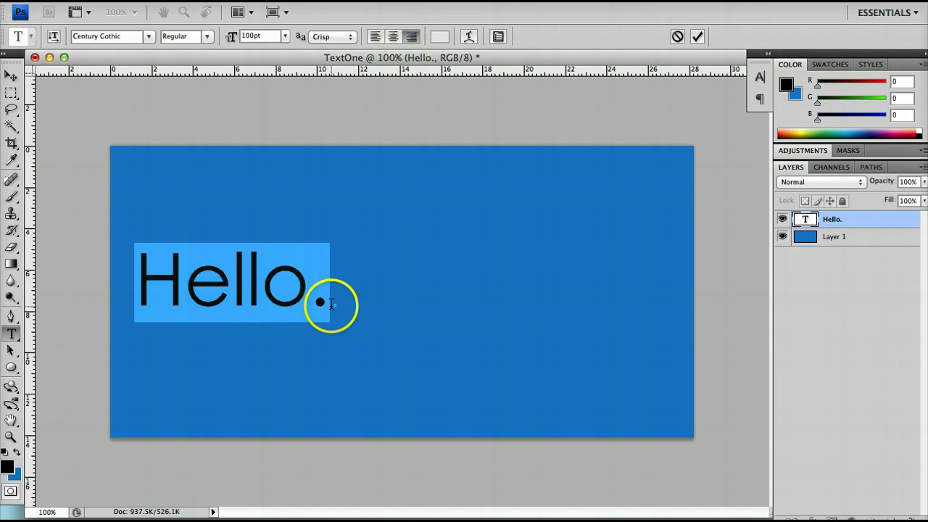
Step: Add a second line 'ininin', move the text up-right, and test centre and left alignment
{"action": "left_click", "coordinate": [330, 305]}
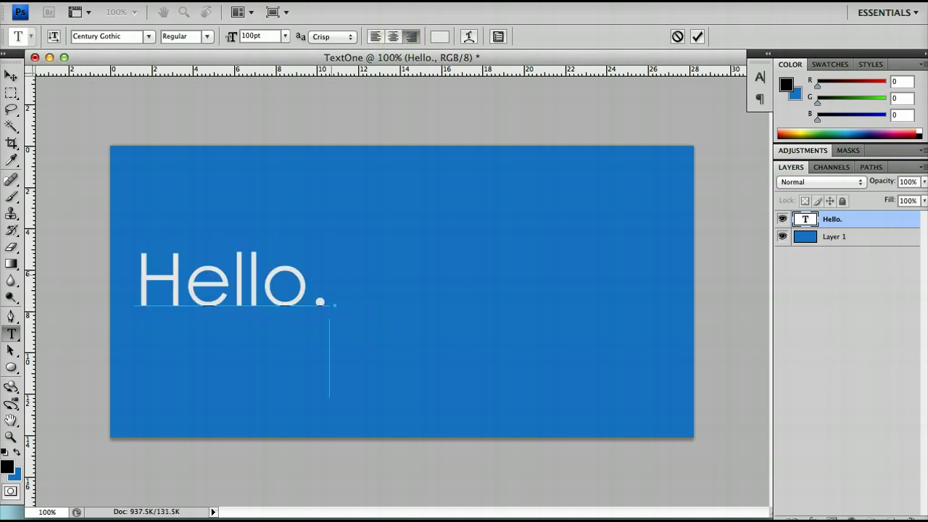
{"action": "type", "text": "ininin"}
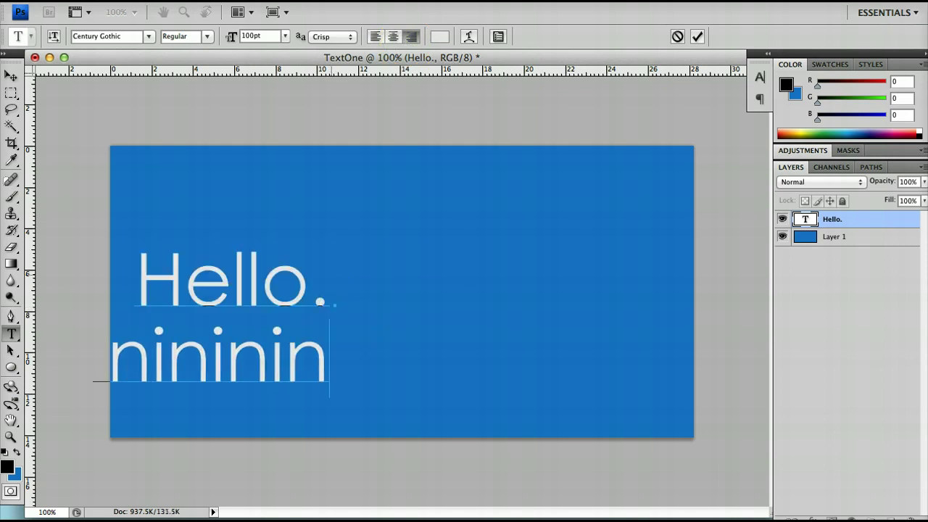
{"action": "left_click_drag", "start_coordinate": [384, 292], "coordinate": [576, 272]}
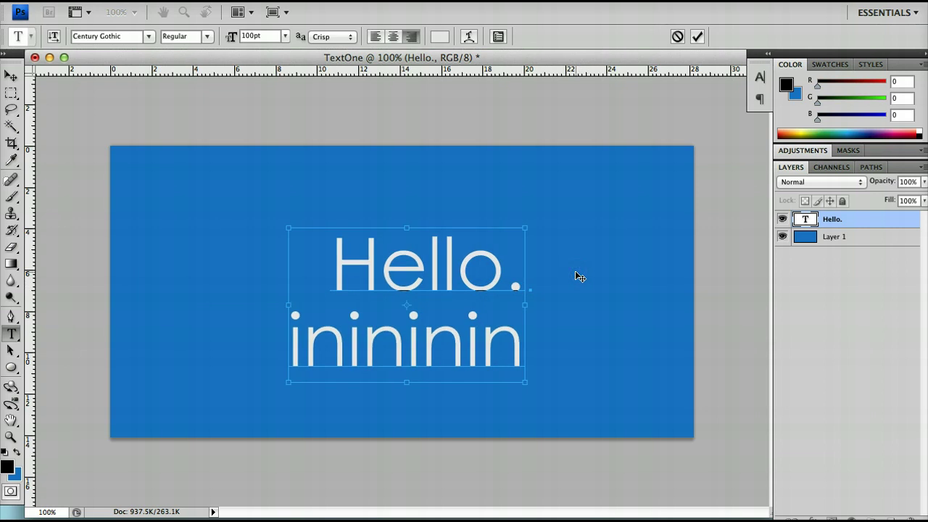
{"action": "key", "text": "super+a"}
{"action": "left_click", "coordinate": [392, 36]}
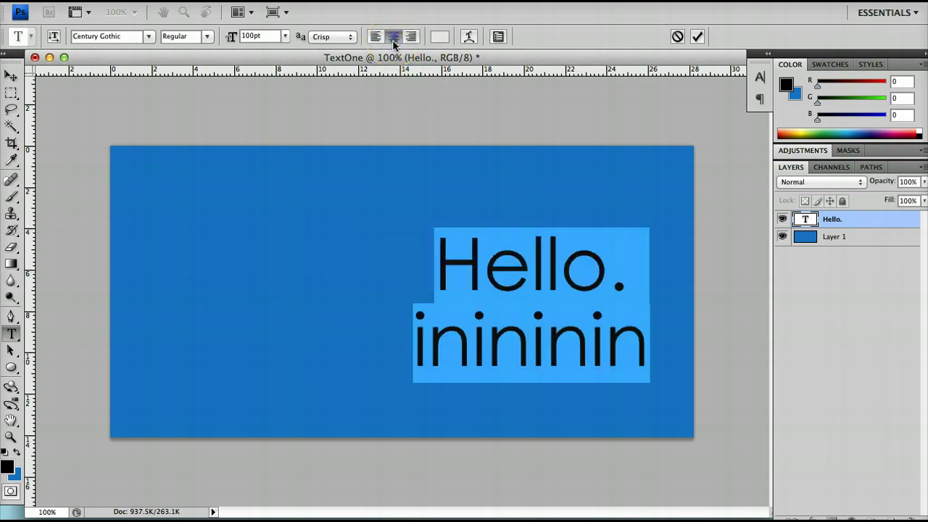
{"action": "left_click", "coordinate": [376, 37]}
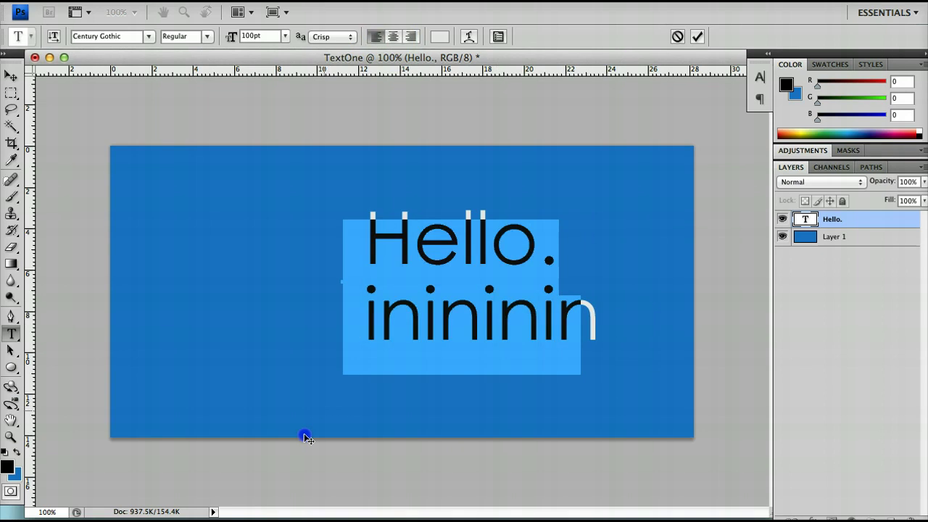
Step: Delete the ininin line so only Hello. remains
{"action": "left_click", "coordinate": [315, 296]}
{"action": "double_click", "coordinate": [345, 343]}
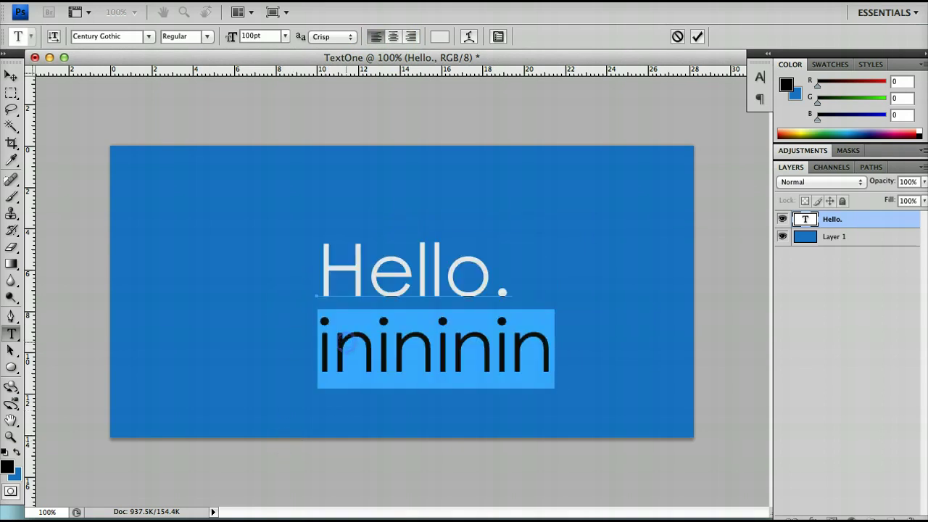
{"action": "key", "text": "BackSpace"}
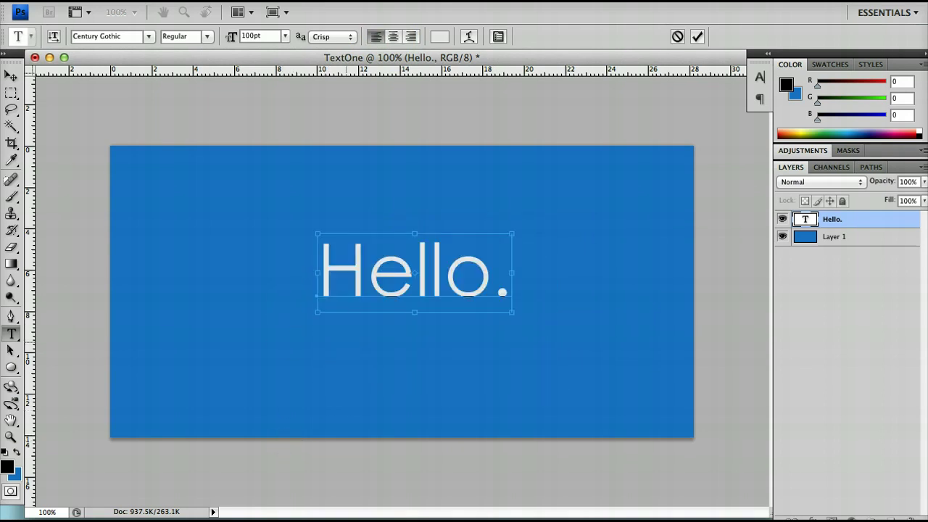
Step: Enlarge Hello. to 144 pt and move it to the canvas middle
{"action": "double_click", "coordinate": [355, 294]}
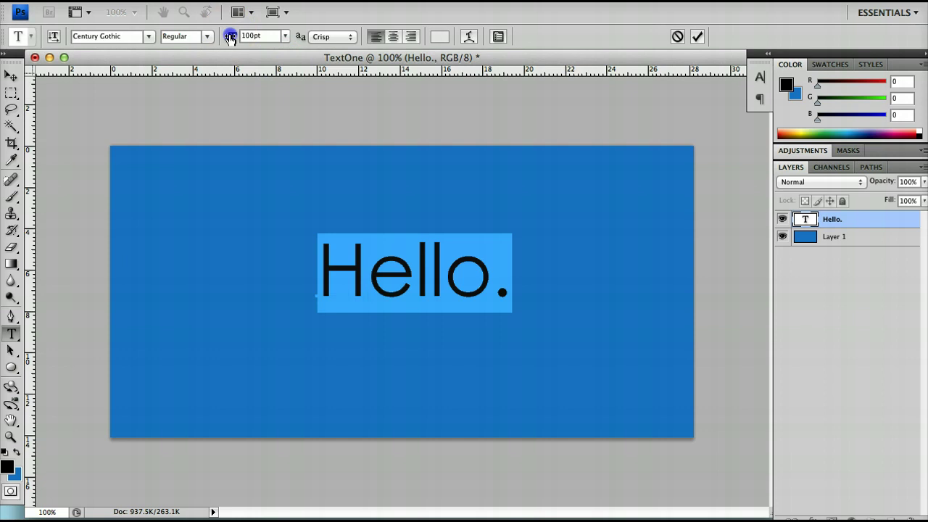
{"action": "left_click_drag", "start_coordinate": [239, 36], "coordinate": [259, 36]}
{"action": "left_click", "coordinate": [403, 237]}
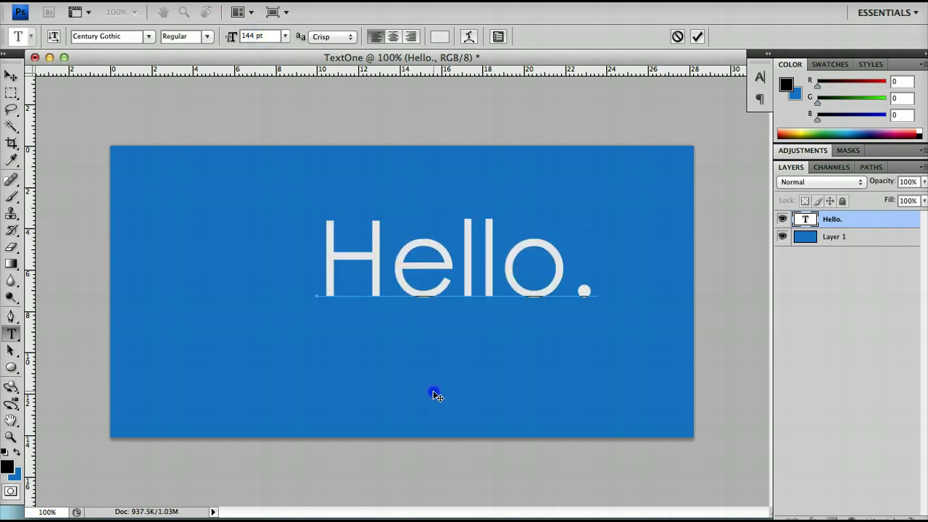
{"action": "left_click_drag", "start_coordinate": [434, 393], "coordinate": [382, 417]}
{"action": "left_click", "coordinate": [401, 338]}
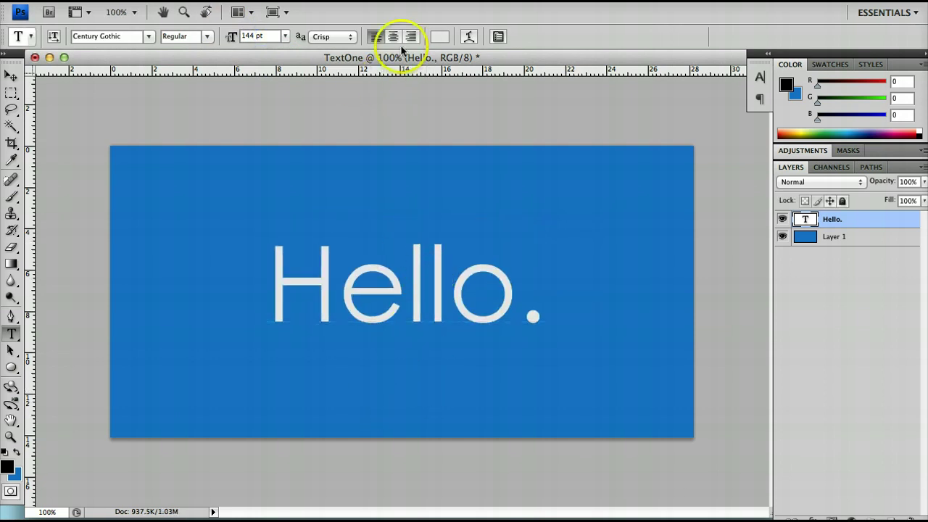
{"action": "left_click", "coordinate": [845, 251]}
{"action": "left_click", "coordinate": [853, 225]}
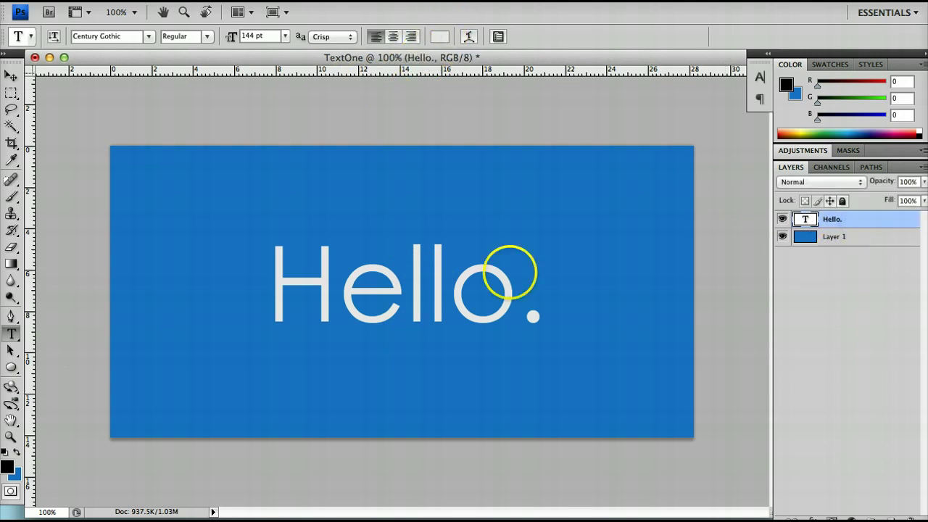
{"action": "left_click", "coordinate": [440, 36]}
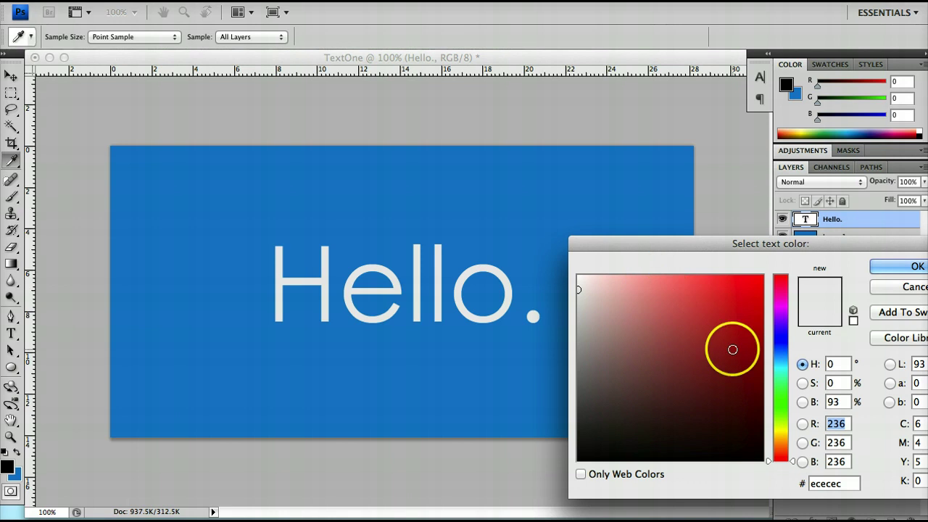
{"action": "left_click", "coordinate": [780, 441]}
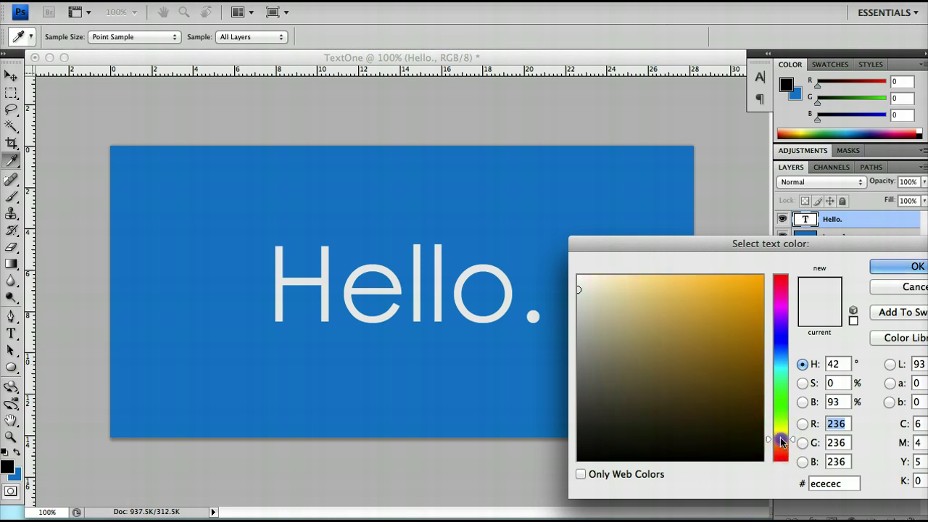
{"action": "left_click", "coordinate": [749, 284]}
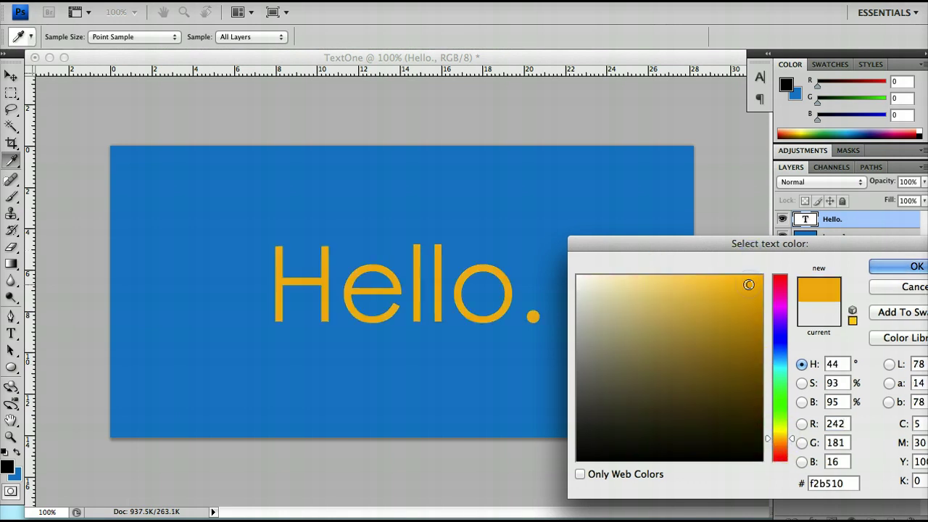
{"action": "key", "text": "Return"}
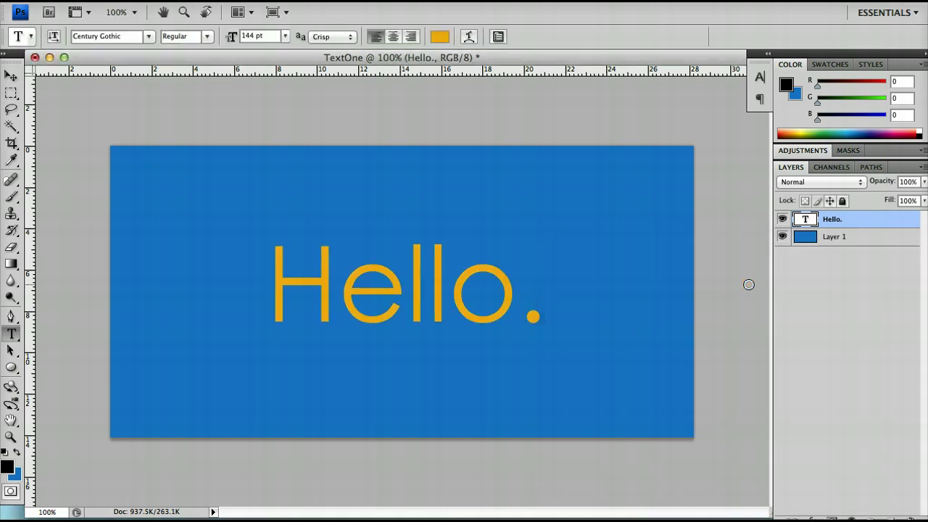
Step: Undo the previous colour and recolour the letter e bright orange
{"action": "key", "text": "ctrl+z"}
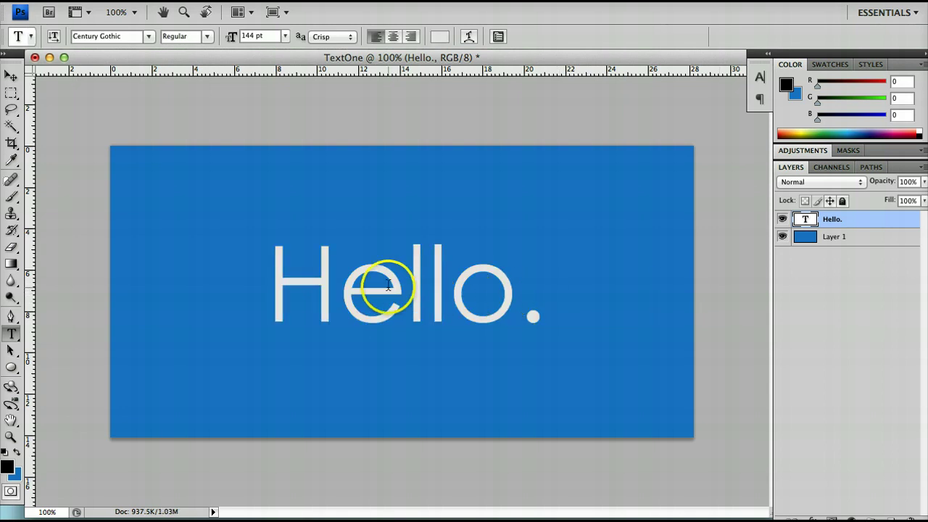
{"action": "left_click", "coordinate": [397, 310]}
{"action": "left_click_drag", "start_coordinate": [375, 310], "coordinate": [363, 303]}
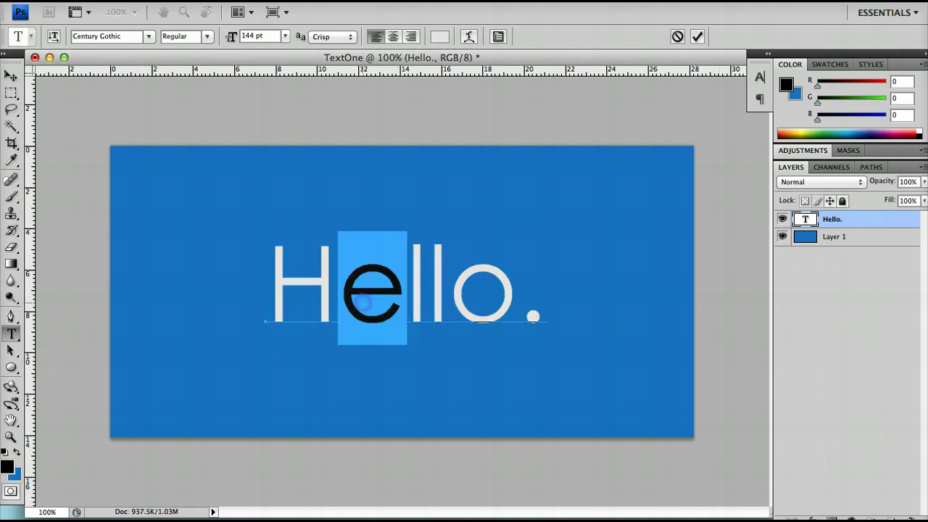
{"action": "left_click", "coordinate": [439, 36]}
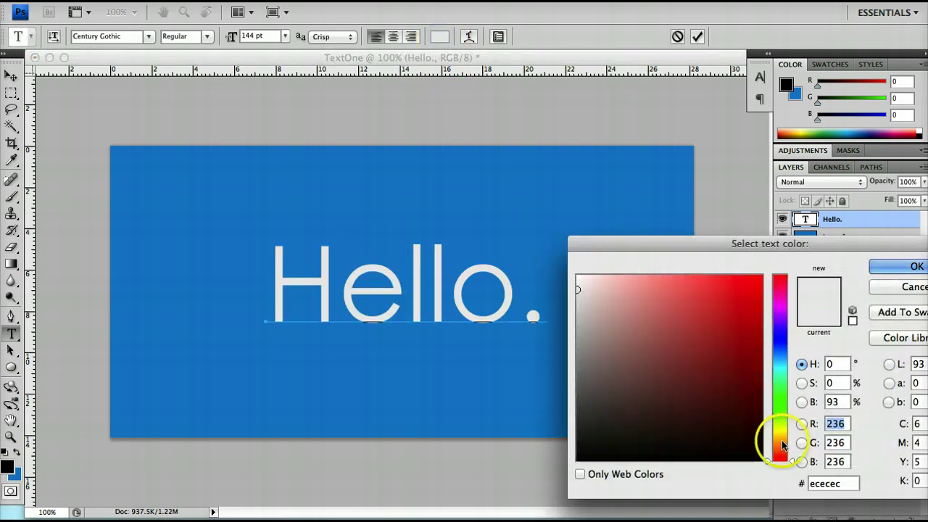
{"action": "left_click", "coordinate": [782, 442]}
{"action": "left_click_drag", "start_coordinate": [759, 328], "coordinate": [746, 279]}
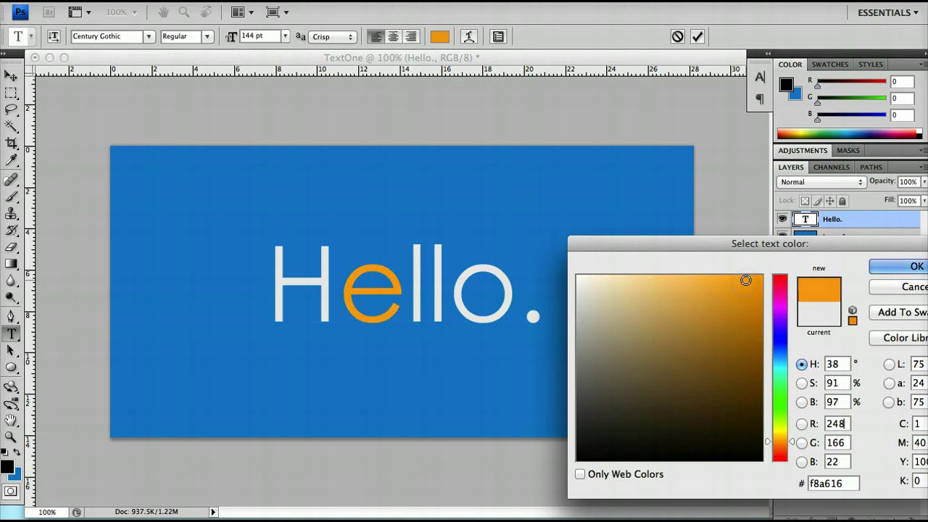
{"action": "key", "text": "Return"}
Step: Colour the first l of Hello. bright yellow
{"action": "left_click_drag", "start_coordinate": [440, 263], "coordinate": [414, 222]}
{"action": "left_click", "coordinate": [414, 271]}
{"action": "left_click", "coordinate": [434, 37]}
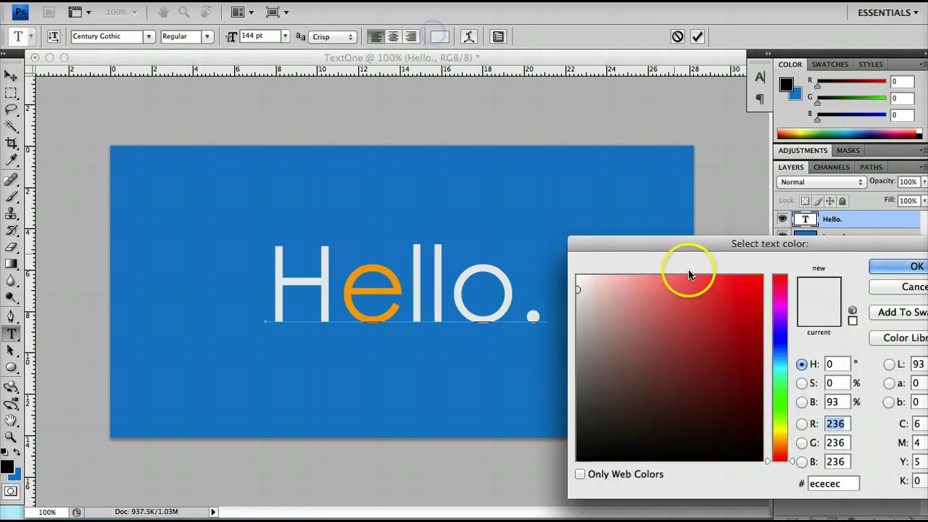
{"action": "left_click_drag", "start_coordinate": [783, 432], "coordinate": [780, 396]}
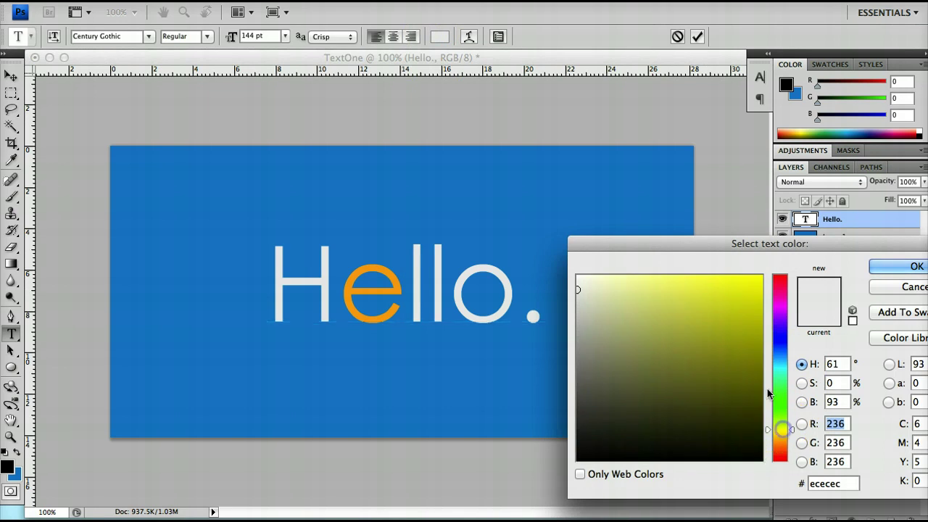
{"action": "left_click_drag", "start_coordinate": [738, 286], "coordinate": [740, 284]}
{"action": "key", "text": "Return"}
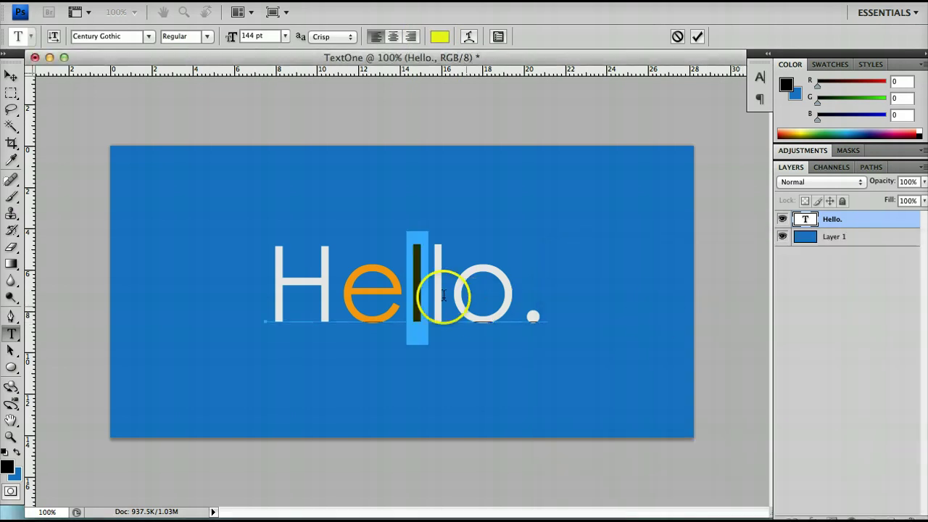
Step: Colour the second l green (1ee62c) and commit the text edits
{"action": "left_click_drag", "start_coordinate": [440, 294], "coordinate": [426, 292]}
{"action": "left_click", "coordinate": [446, 39]}
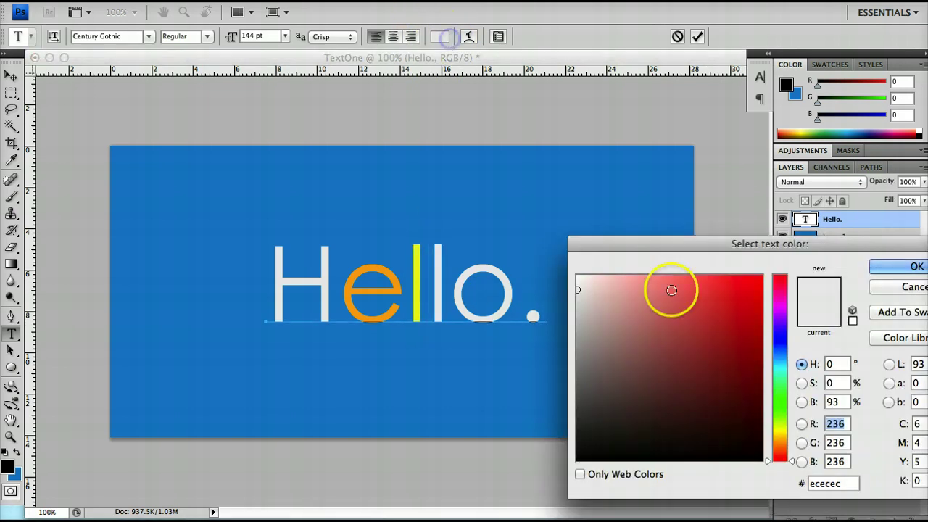
{"action": "left_click_drag", "start_coordinate": [775, 376], "coordinate": [779, 397]}
{"action": "left_click", "coordinate": [746, 317]}
{"action": "left_click_drag", "start_coordinate": [746, 318], "coordinate": [739, 292]}
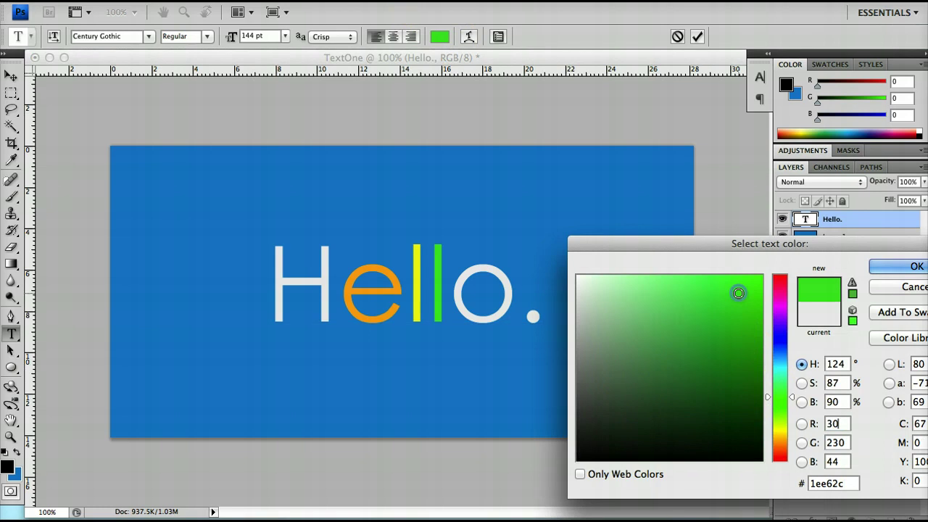
{"action": "key", "text": "Return"}
{"action": "left_click_drag", "start_coordinate": [477, 305], "coordinate": [486, 302]}
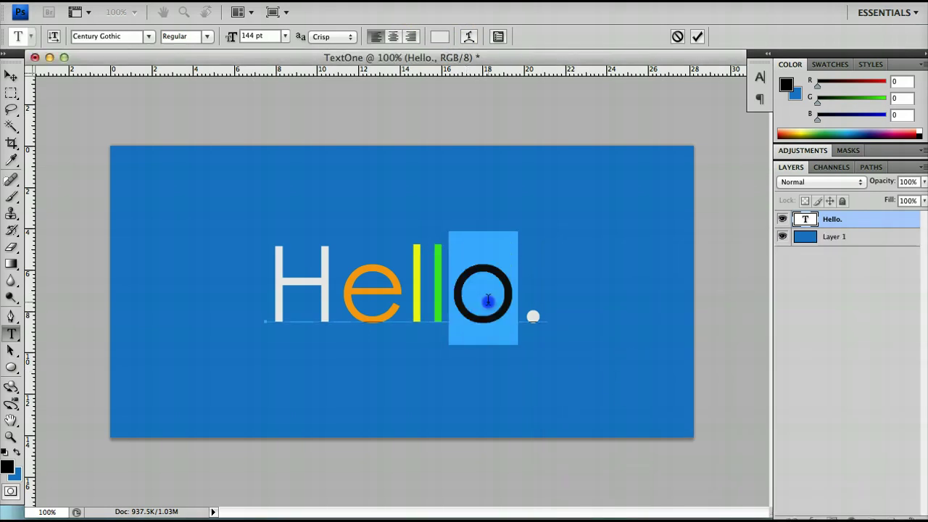
{"action": "key", "text": "ctrl+Return"}
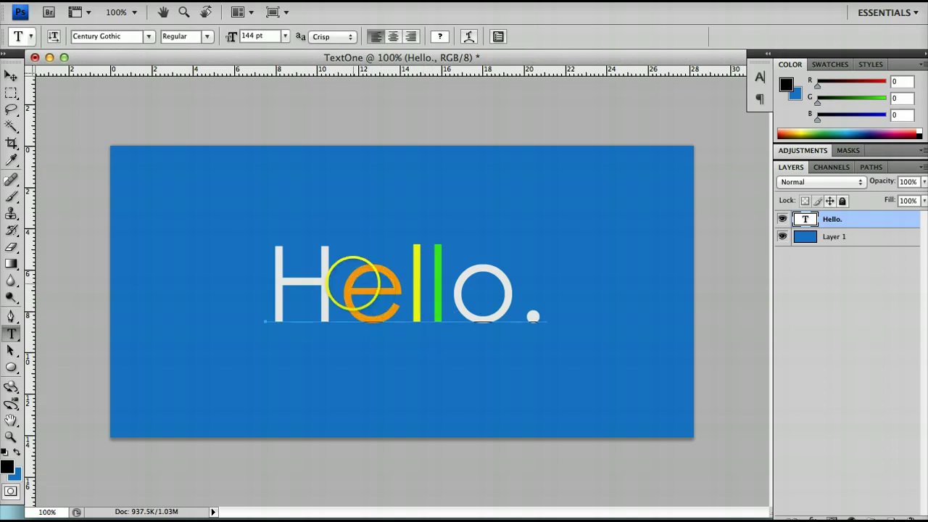
Step: Replace Hello. with 'Ingenius' and move it toward the canvas centre
{"action": "triple_click", "coordinate": [353, 283]}
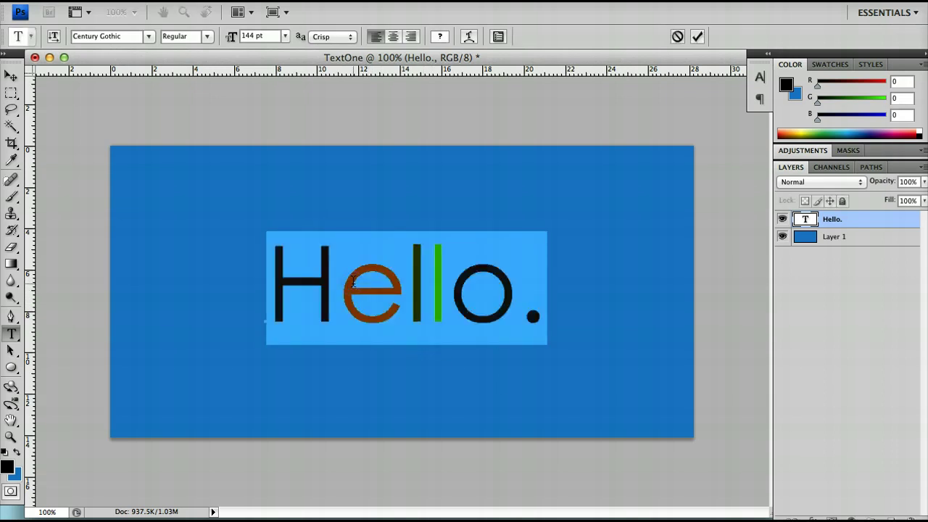
{"action": "type", "text": "Ingenius"}
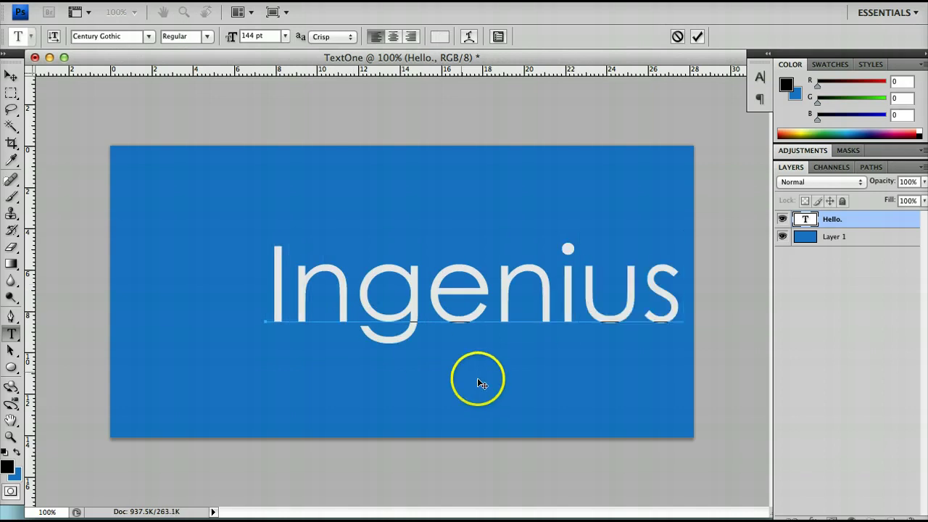
{"action": "left_click_drag", "start_coordinate": [456, 394], "coordinate": [437, 398]}
Step: Colour the letters 'genius' green and commit the text
{"action": "left_click_drag", "start_coordinate": [302, 296], "coordinate": [609, 303]}
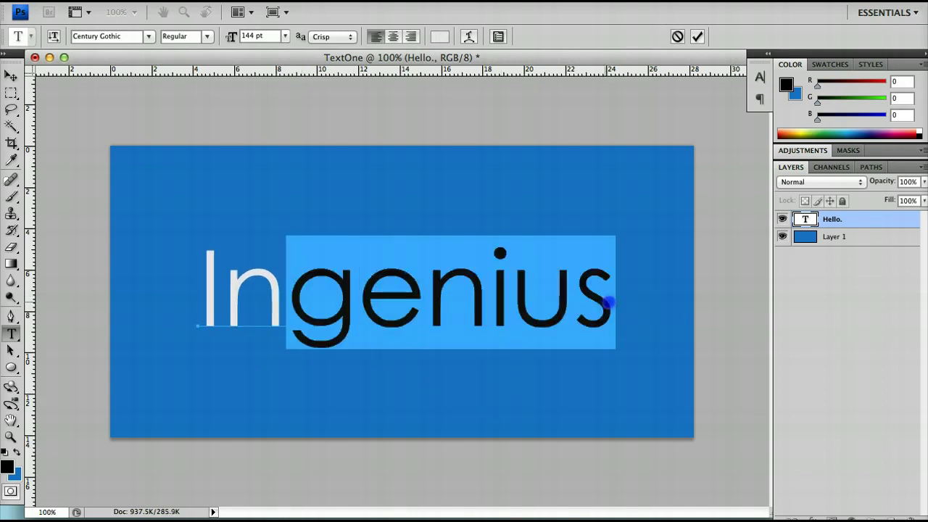
{"action": "left_click", "coordinate": [440, 39]}
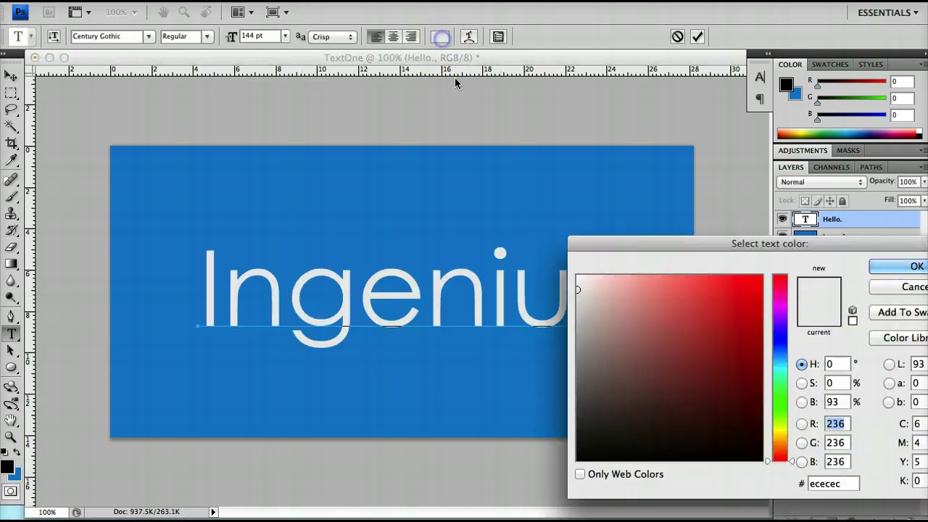
{"action": "left_click", "coordinate": [779, 407]}
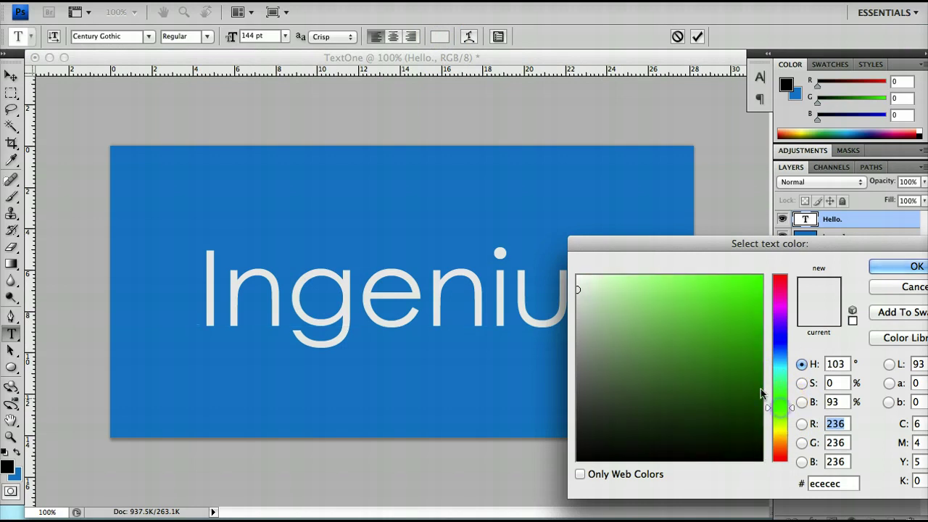
{"action": "left_click", "coordinate": [739, 305]}
{"action": "key", "text": "Return"}
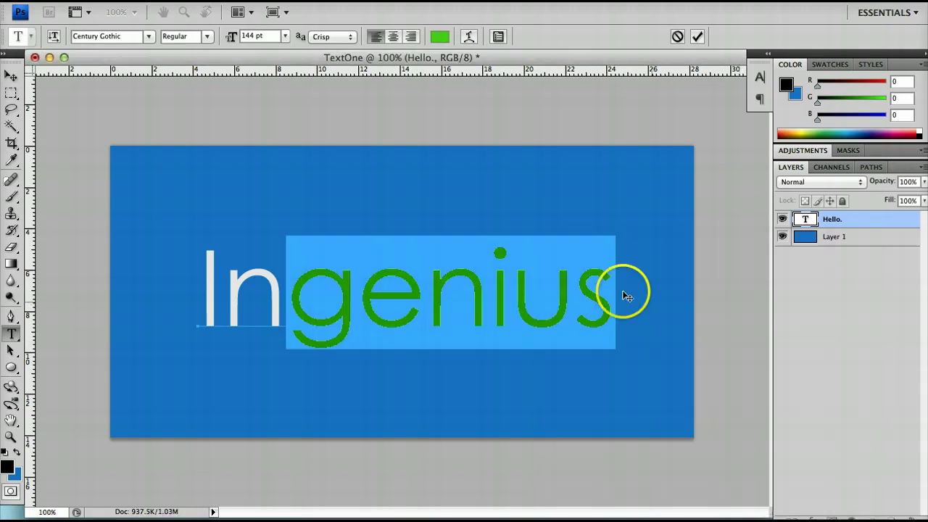
{"action": "left_click", "coordinate": [572, 294]}
{"action": "key", "text": "KP_Enter"}
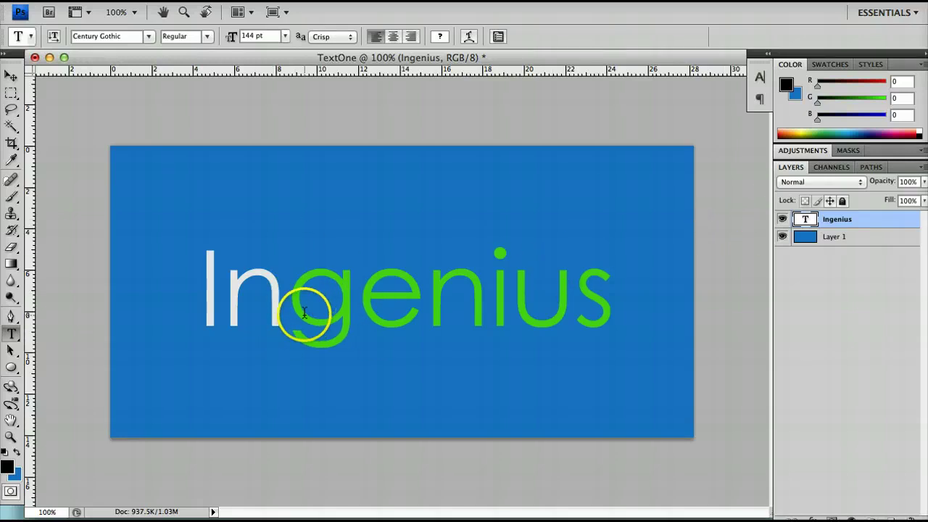
Step: Recolour the entire Ingenius text light grey c7c7c7, passing briefly through red
{"action": "left_click", "coordinate": [442, 39]}
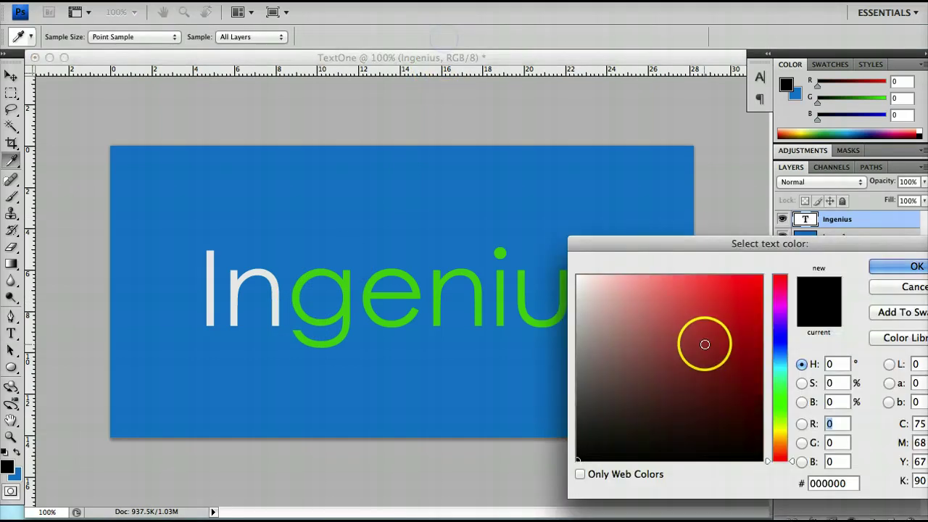
{"action": "left_click_drag", "start_coordinate": [704, 342], "coordinate": [730, 295]}
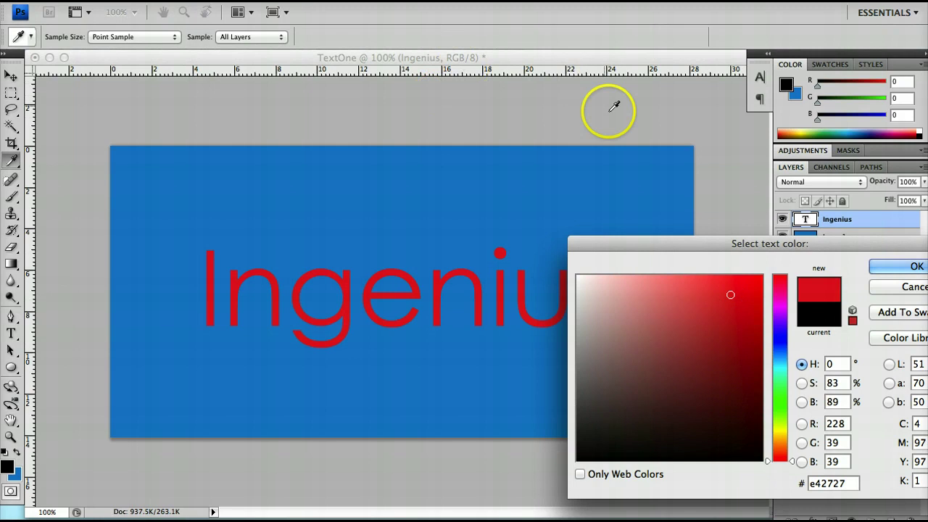
{"action": "mouse_move", "coordinate": [700, 385]}
{"action": "left_mouse_down"}
{"action": "mouse_move", "coordinate": [673, 387]}
{"action": "mouse_move", "coordinate": [572, 307]}
{"action": "mouse_move", "coordinate": [567, 316]}
{"action": "left_mouse_up"}
{"action": "key", "text": "Return"}
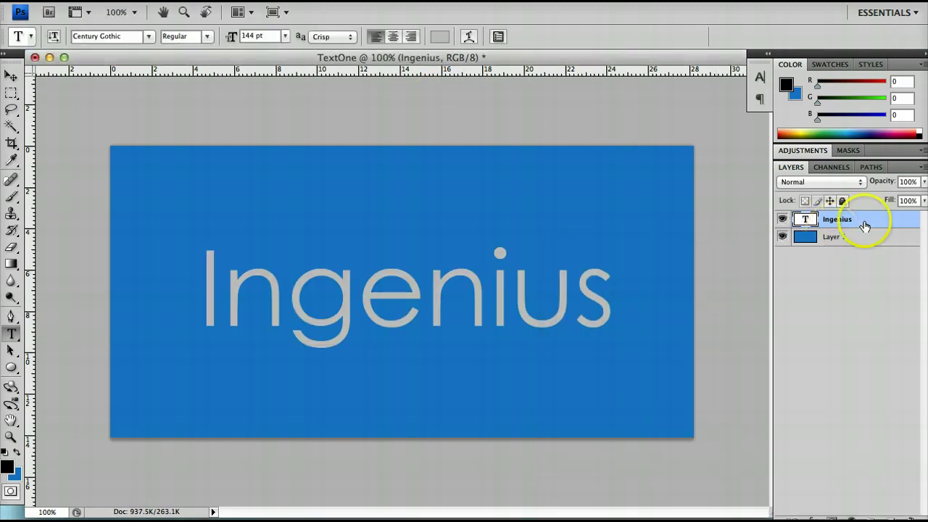
Step: Add a white Color Overlay layer style to the Ingenius layer
{"action": "double_click", "coordinate": [914, 227]}
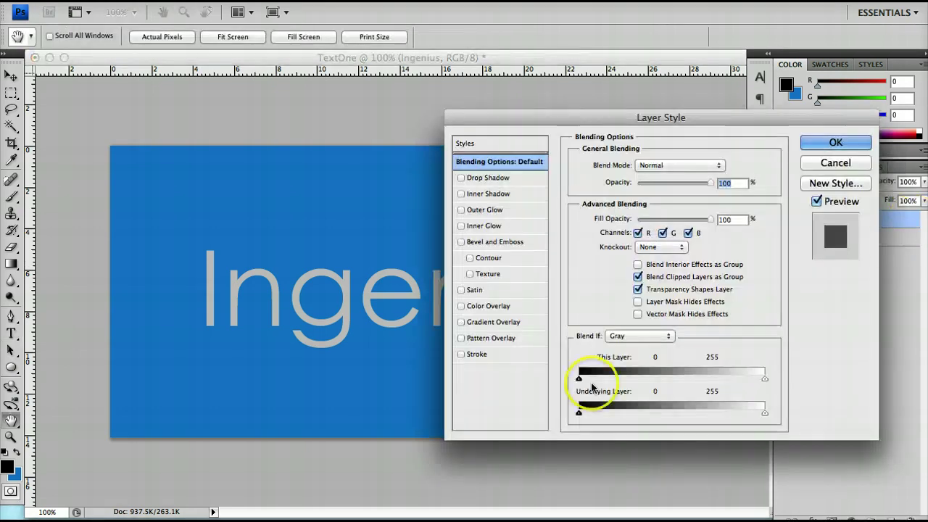
{"action": "left_click", "coordinate": [493, 305]}
{"action": "left_click", "coordinate": [725, 166]}
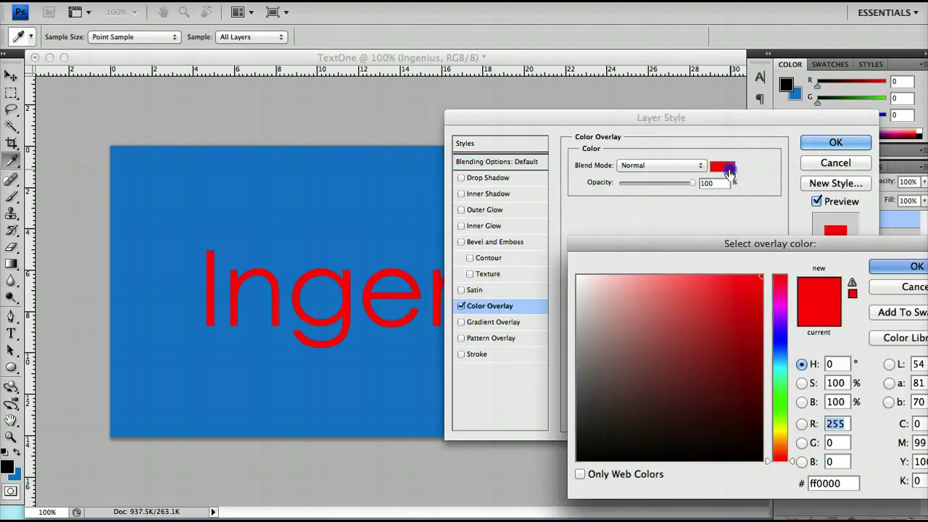
{"action": "left_click_drag", "start_coordinate": [605, 393], "coordinate": [549, 259]}
{"action": "key", "text": "Return"}
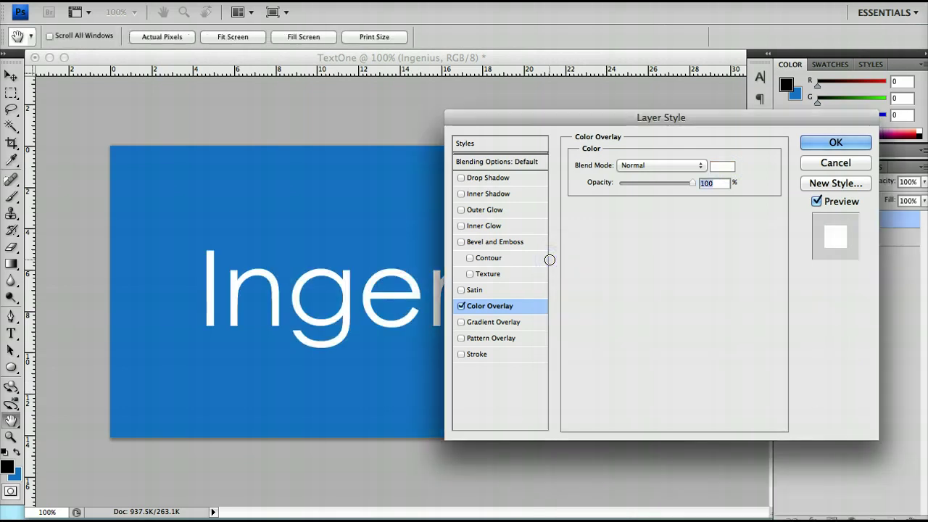
{"action": "key", "text": "Return"}
Step: Set the Ingenius text colour to black and commit it
{"action": "key", "text": "t"}
{"action": "left_click", "coordinate": [428, 297]}
{"action": "key", "text": "ctrl+a"}
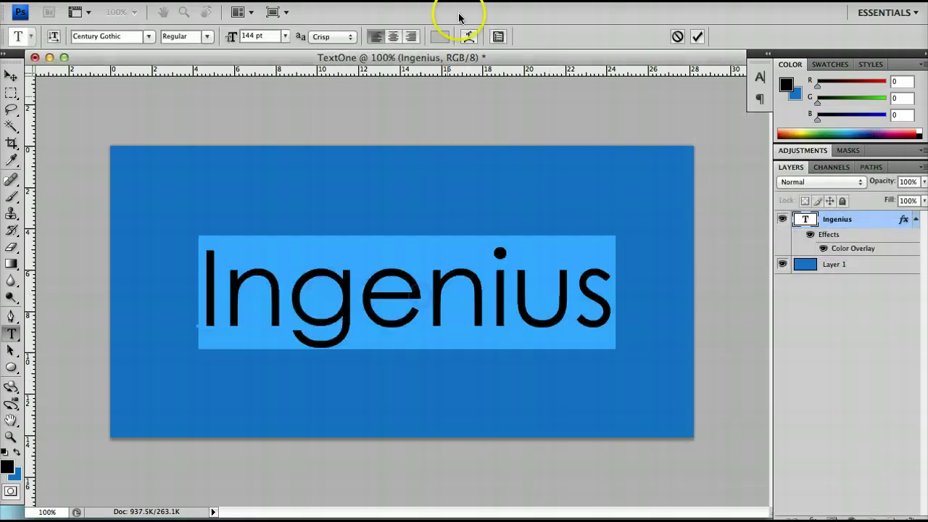
{"action": "left_click", "coordinate": [440, 36]}
{"action": "left_click_drag", "start_coordinate": [607, 387], "coordinate": [579, 464]}
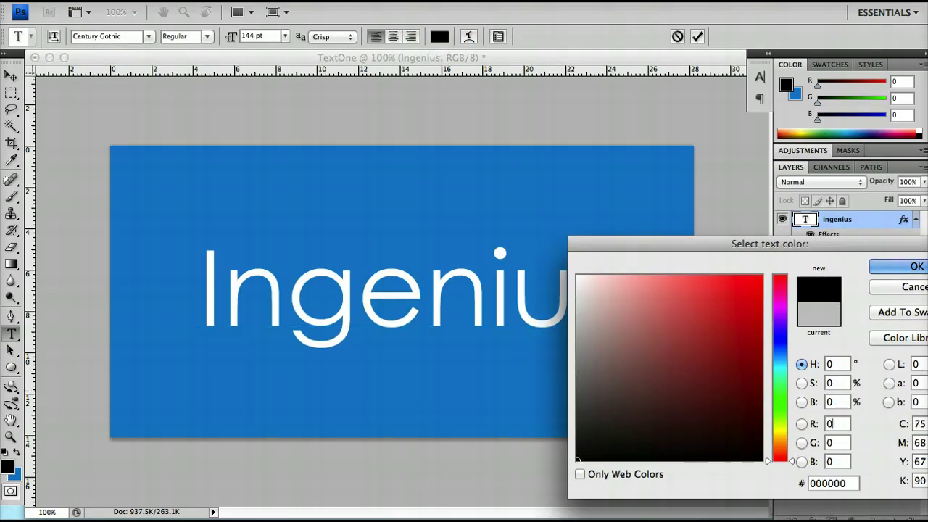
{"action": "key", "text": "Return"}
{"action": "left_click", "coordinate": [416, 332]}
{"action": "key", "text": "ctrl+Return"}
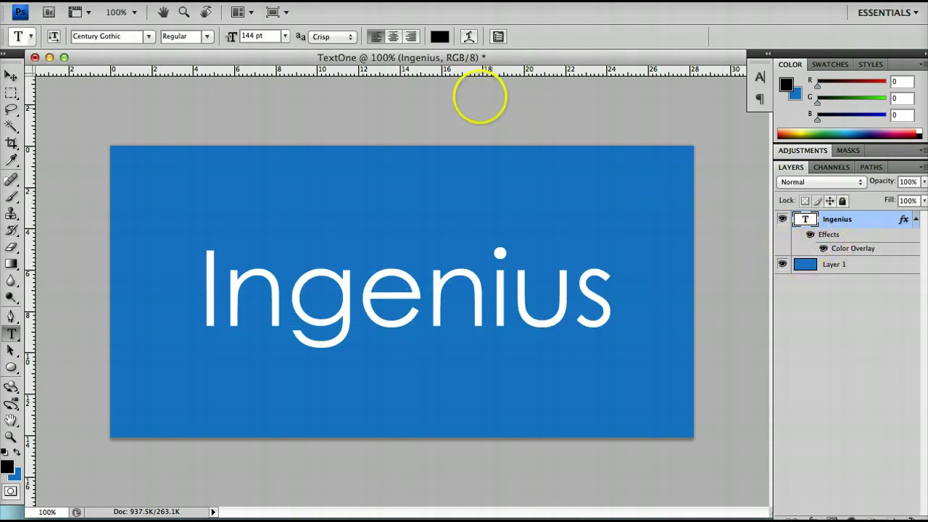
Step: Hide the Color Overlay effect and set the text colour to near-white ededed
{"action": "left_click", "coordinate": [822, 250]}
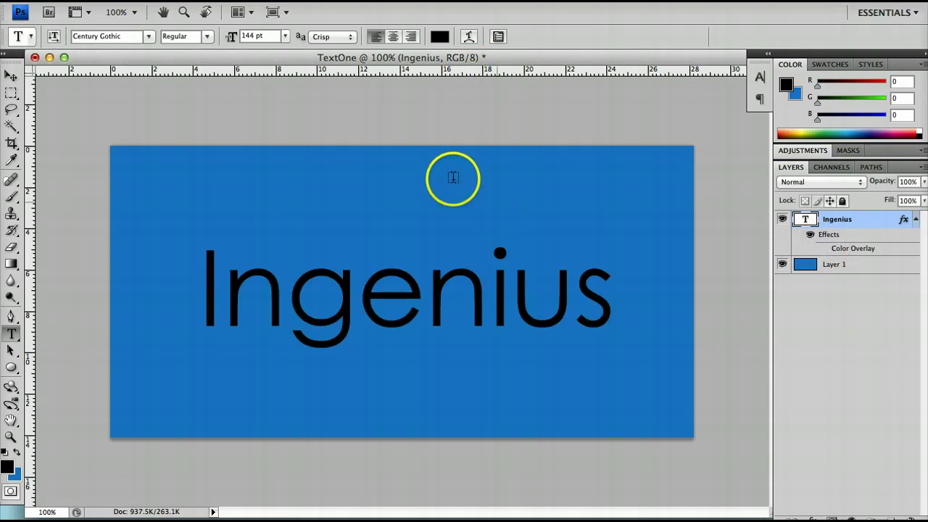
{"action": "double_click", "coordinate": [444, 324]}
{"action": "left_click", "coordinate": [439, 36]}
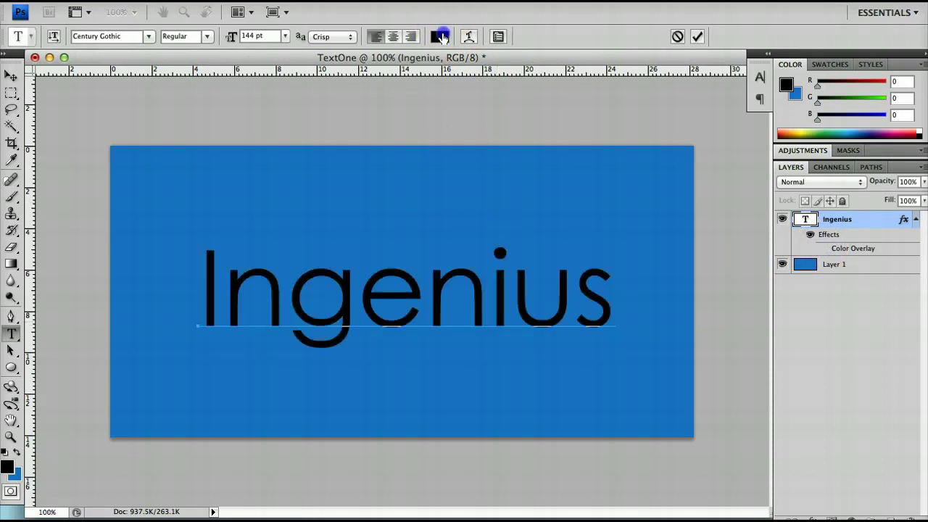
{"action": "mouse_move", "coordinate": [658, 275]}
{"action": "left_mouse_down"}
{"action": "mouse_move", "coordinate": [625, 286]}
{"action": "mouse_move", "coordinate": [605, 317]}
{"action": "mouse_move", "coordinate": [570, 315]}
{"action": "mouse_move", "coordinate": [588, 327]}
{"action": "mouse_move", "coordinate": [551, 288]}
{"action": "left_mouse_up"}
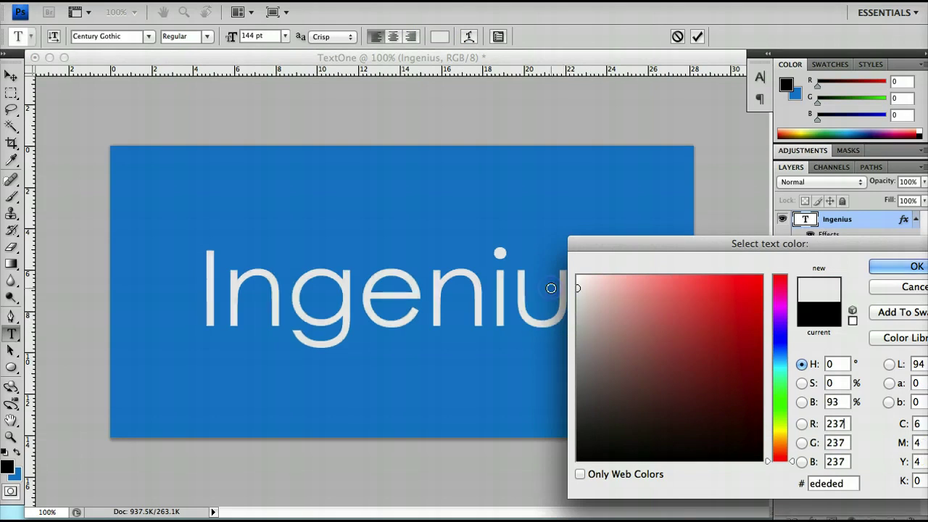
{"action": "key", "text": "Return"}
{"action": "key", "text": "ctrl+h"}
{"action": "key", "text": "ctrl+h"}
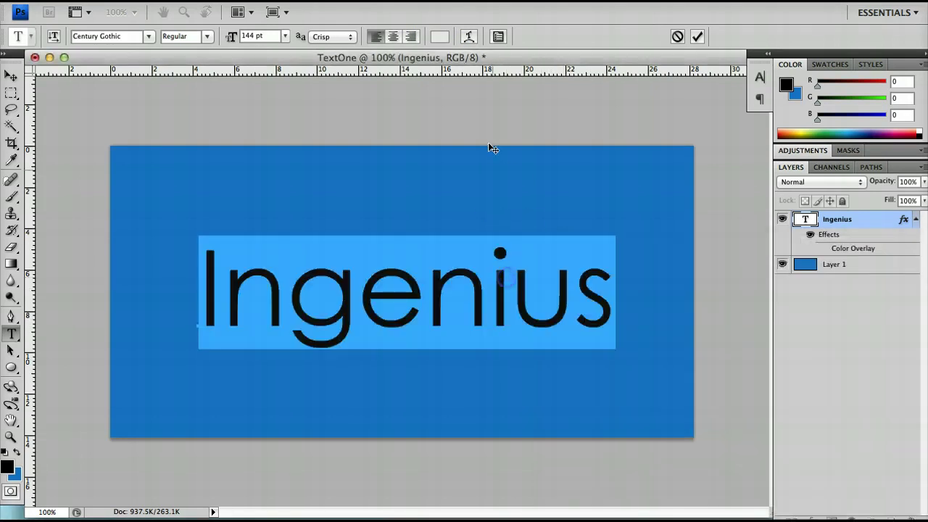
Step: Apply a Fisheye warp to Ingenius with a +86 bend
{"action": "left_click", "coordinate": [468, 40]}
{"action": "left_click", "coordinate": [425, 151]}
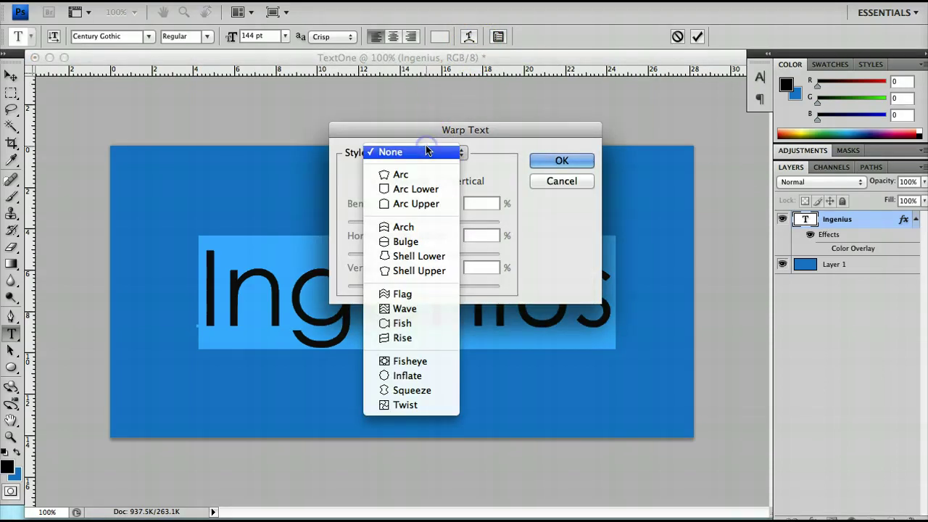
{"action": "left_click_drag", "start_coordinate": [427, 151], "coordinate": [435, 364]}
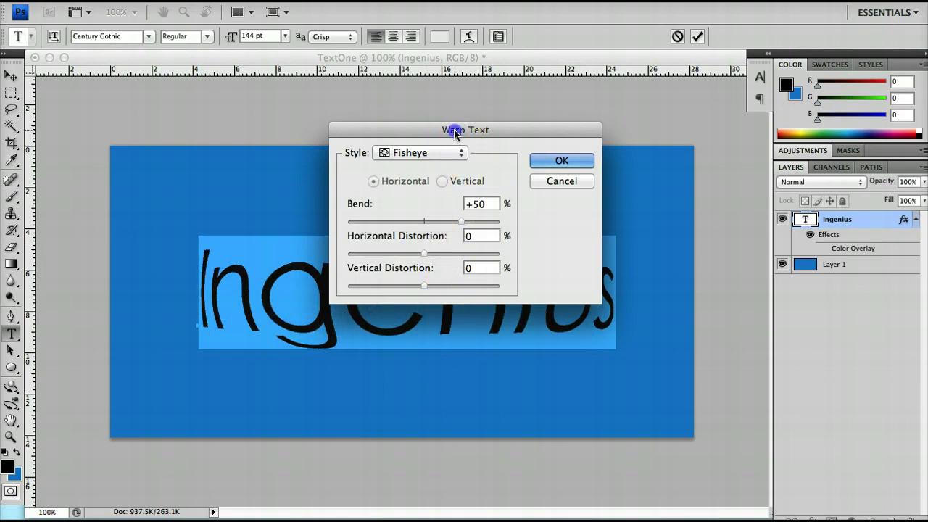
{"action": "left_click_drag", "start_coordinate": [455, 130], "coordinate": [540, 23]}
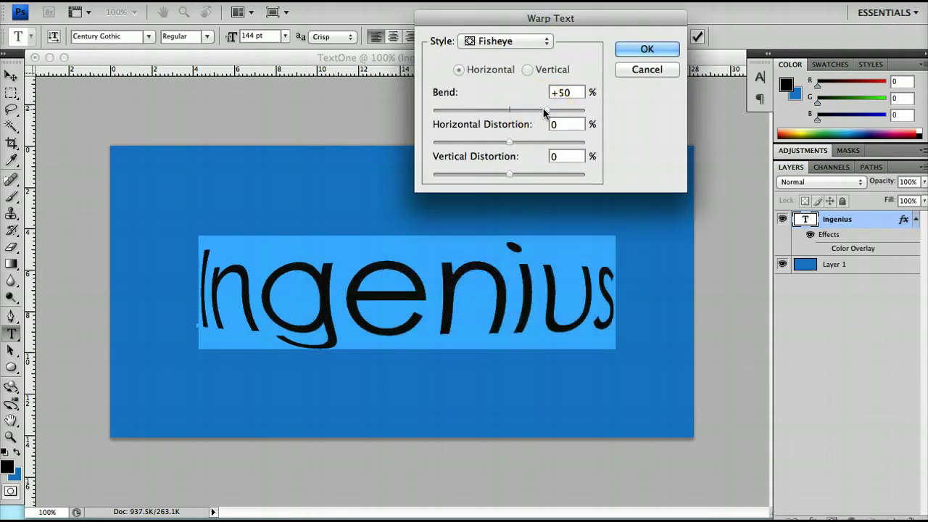
{"action": "left_click_drag", "start_coordinate": [544, 111], "coordinate": [600, 117]}
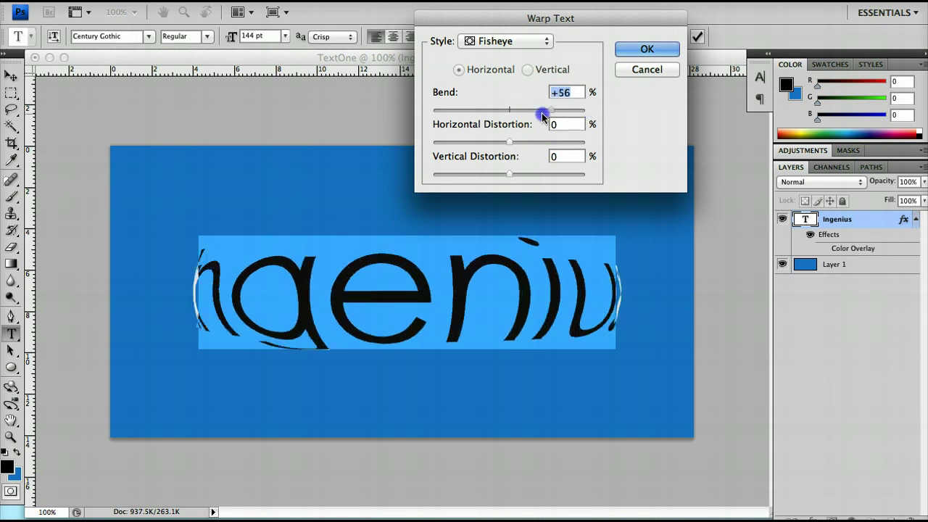
Step: Return the Fisheye bend to 0 and accept, leaving the text flat
{"action": "left_click_drag", "start_coordinate": [542, 116], "coordinate": [516, 108]}
{"action": "left_click", "coordinate": [644, 48]}
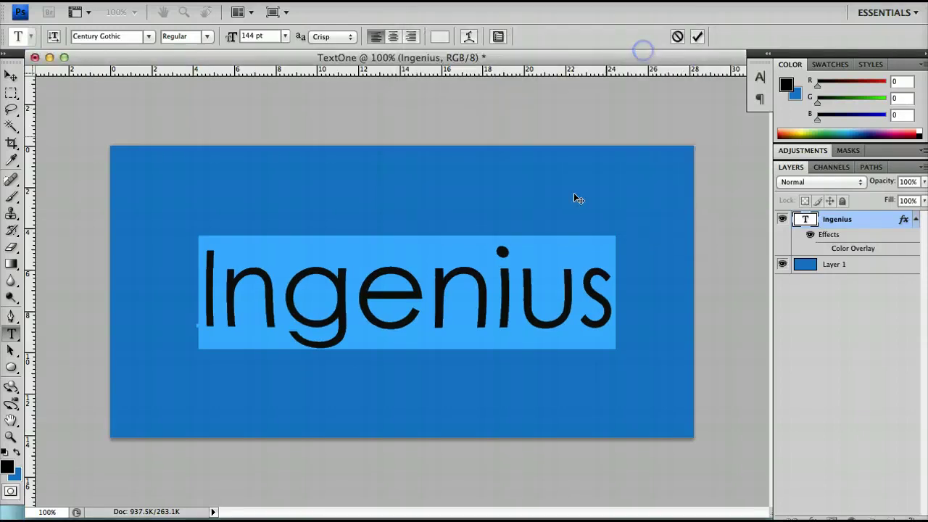
{"action": "left_click", "coordinate": [483, 330]}
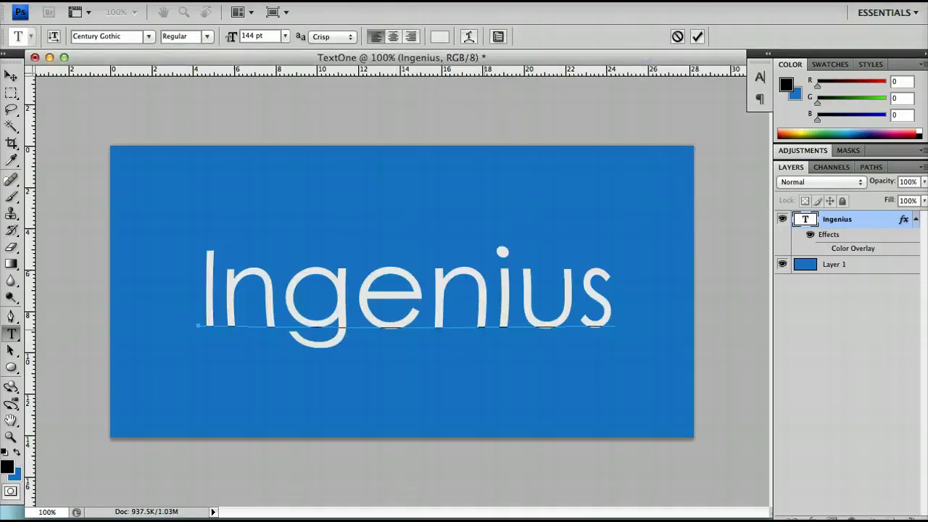
Step: Replace the word 'Ingenius' with 'EDIT MORE' and commit the white type layer
{"action": "key", "text": "KP_Enter"}
{"action": "double_click", "coordinate": [483, 330]}
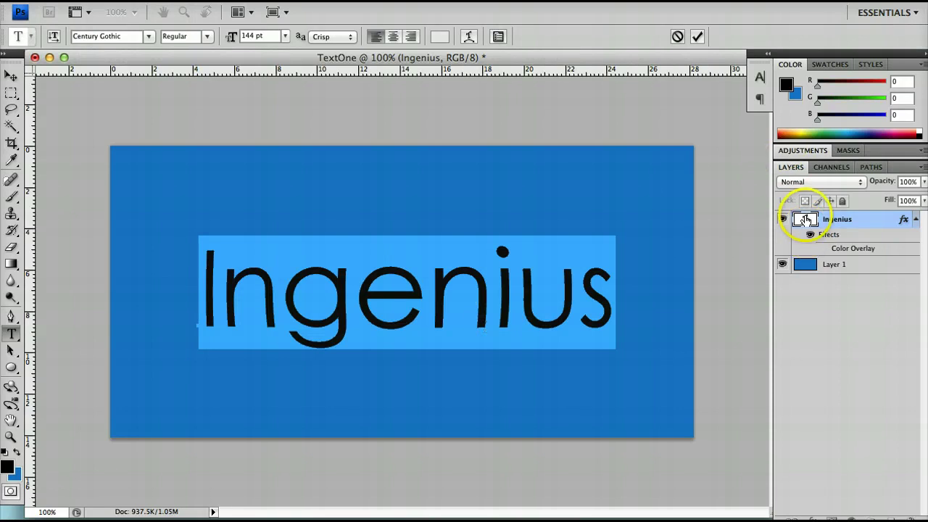
{"action": "left_click", "coordinate": [456, 341]}
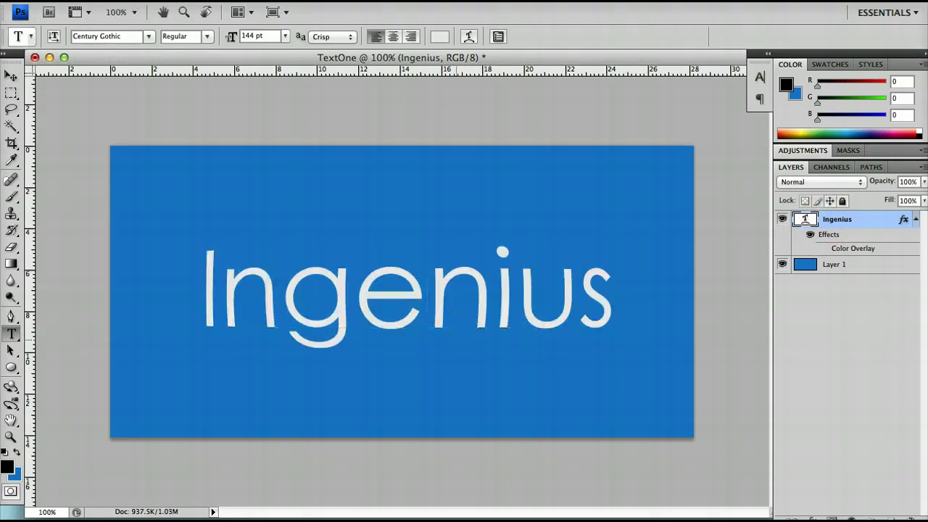
{"action": "double_click", "coordinate": [464, 313]}
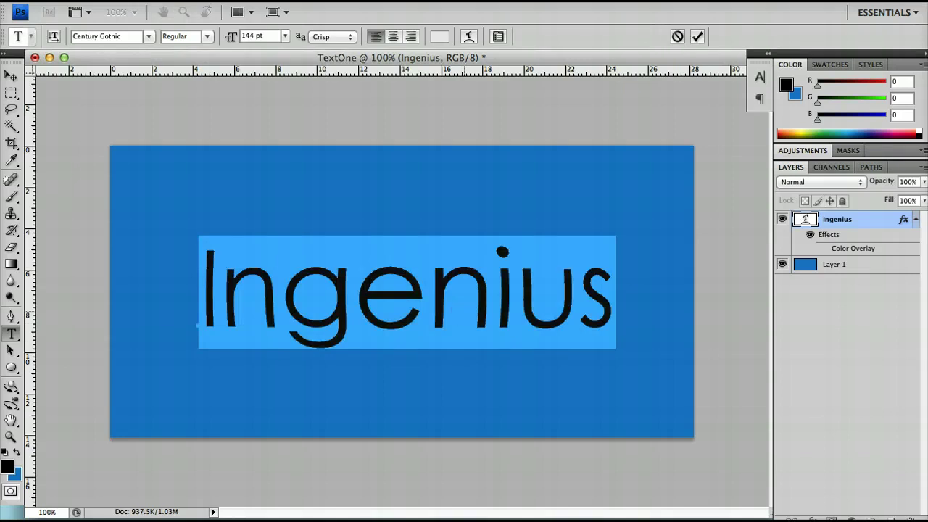
{"action": "type", "text": "EDIT THE T"}
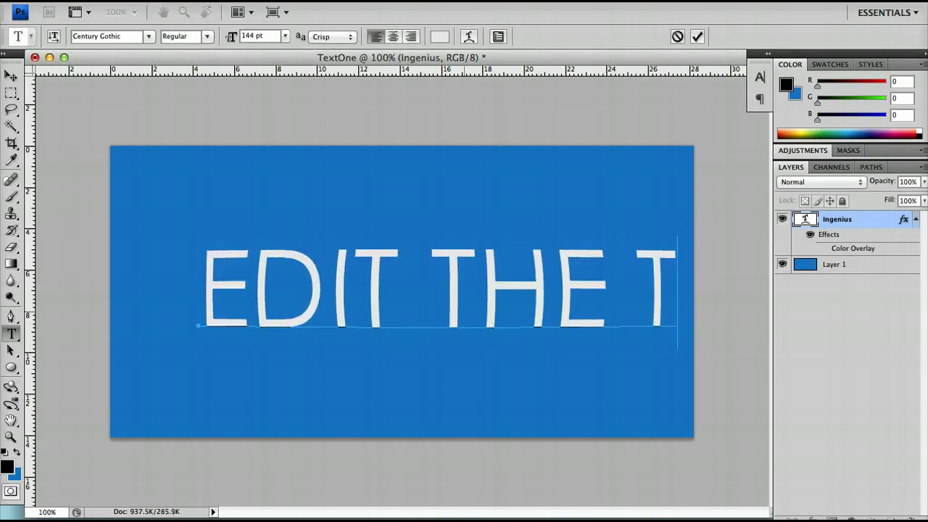
{"action": "key", "text": "BackSpace"}
{"action": "key", "text": "BackSpace"}
{"action": "key", "text": "BackSpace"}
{"action": "key", "text": "BackSpace"}
{"action": "key", "text": "BackSpace"}
{"action": "key", "text": "BackSpace"}
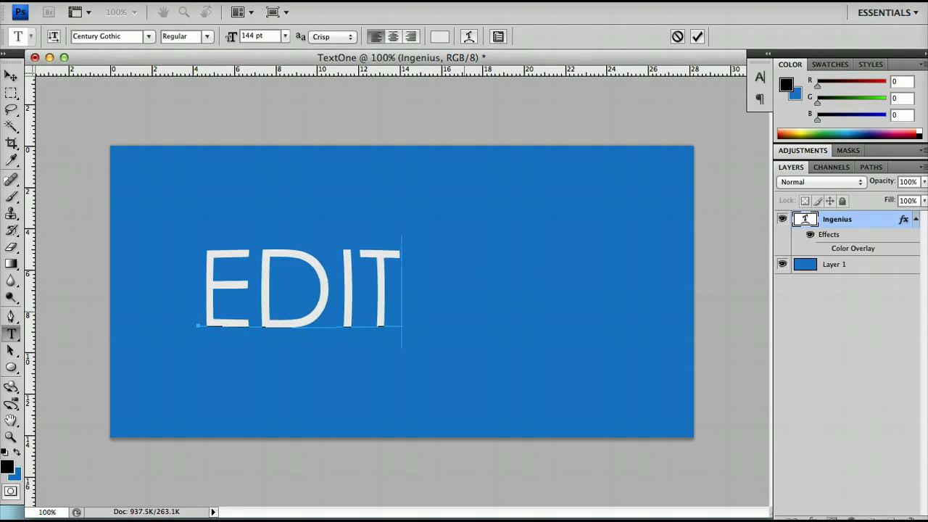
{"action": "left_click", "coordinate": [447, 295]}
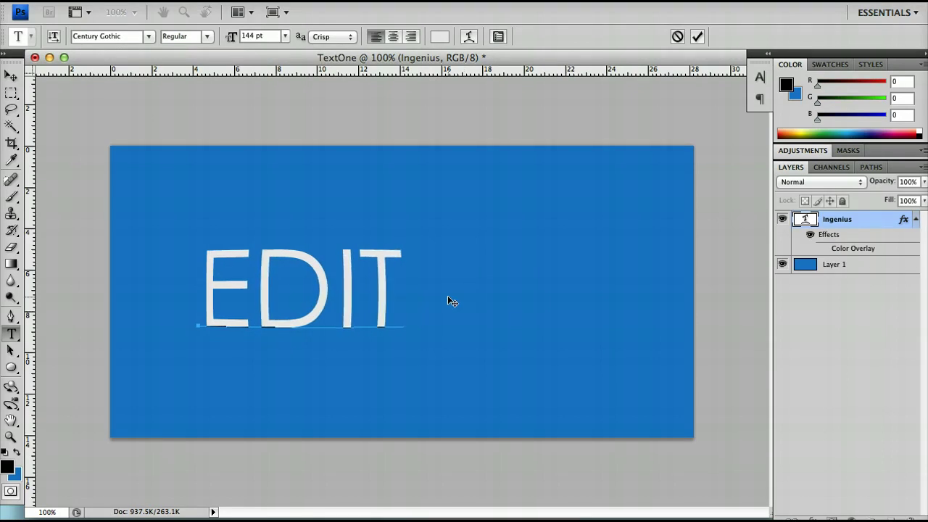
{"action": "type", "text": "MORE"}
{"action": "left_click", "coordinate": [504, 301]}
Step: Move the EDIT MORE text left on the canvas and select all of it
{"action": "key", "text": "v"}
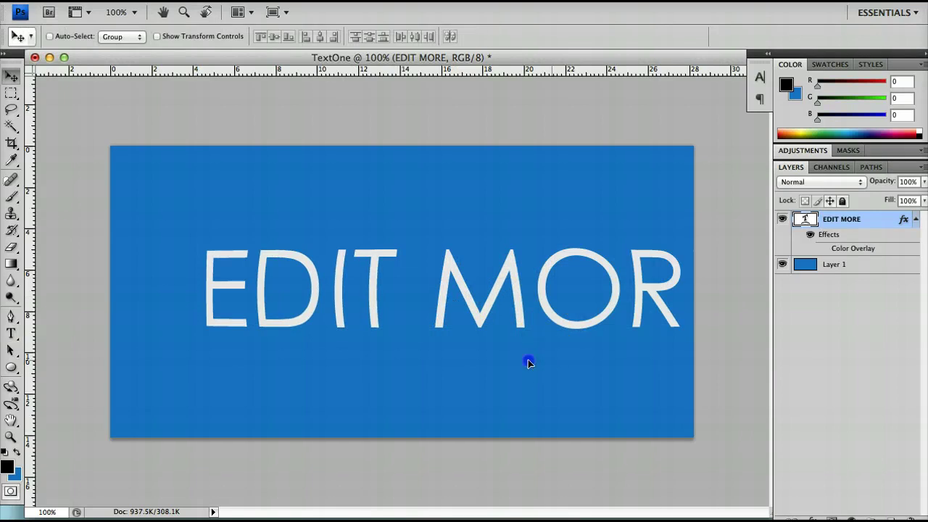
{"action": "left_click_drag", "start_coordinate": [482, 360], "coordinate": [403, 347]}
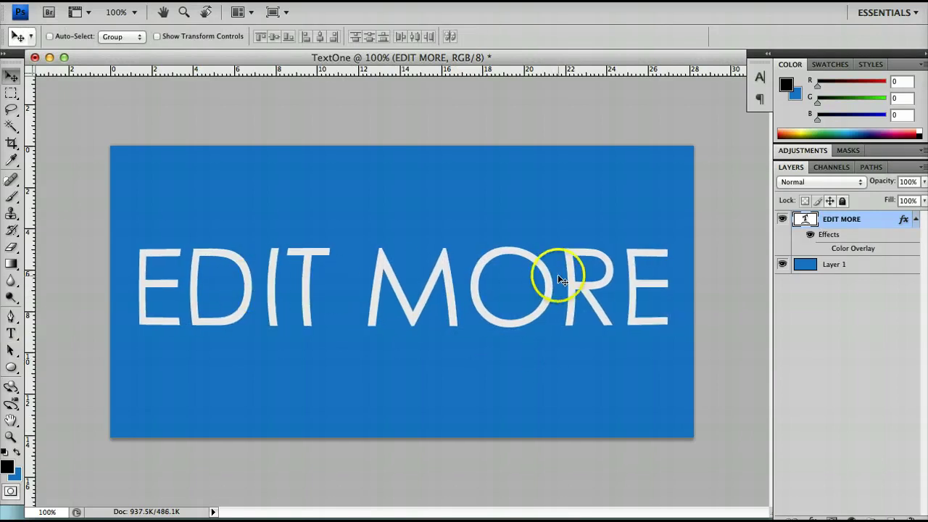
{"action": "key", "text": "t"}
{"action": "left_click", "coordinate": [523, 286]}
{"action": "key", "text": "ctrl+a"}
Step: Apply an Arc warp with Bend +7 to the EDIT MORE text
{"action": "left_click", "coordinate": [468, 36]}
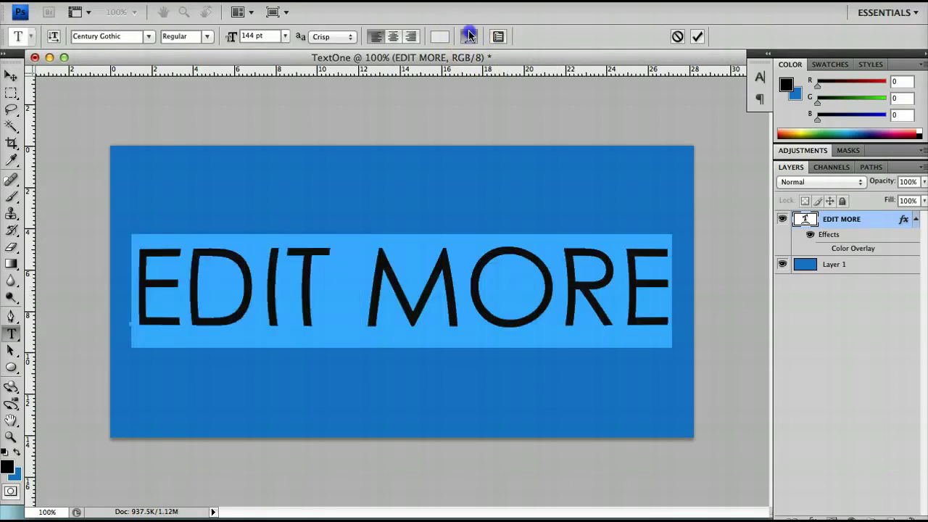
{"action": "left_click", "coordinate": [503, 41]}
{"action": "scroll", "coordinate": [511, 58], "scroll_direction": "up", "scroll_amount": 5}
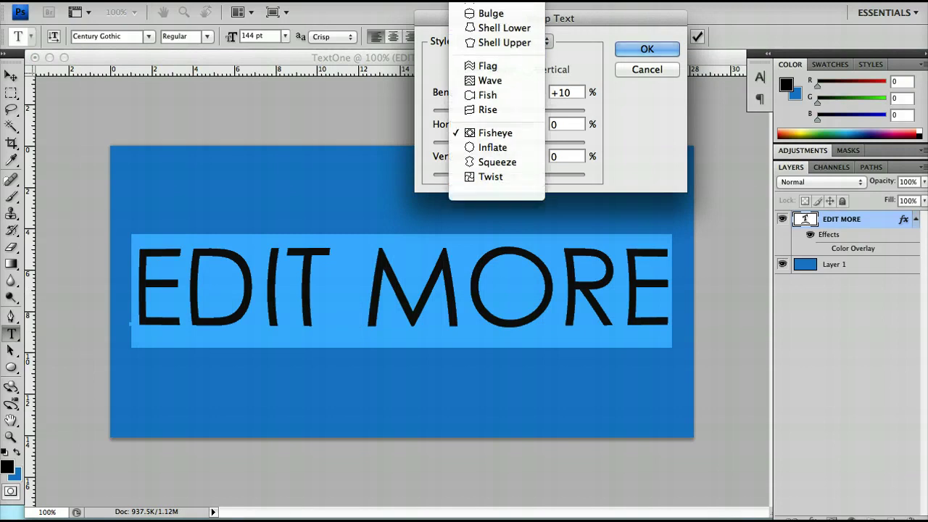
{"action": "left_click", "coordinate": [485, 21]}
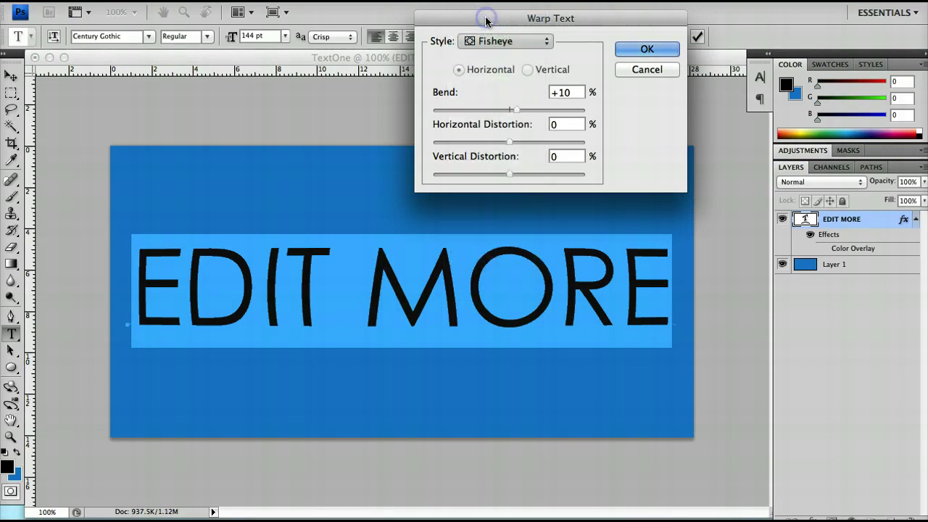
{"action": "left_click_drag", "start_coordinate": [517, 114], "coordinate": [514, 113]}
{"action": "left_click", "coordinate": [643, 55]}
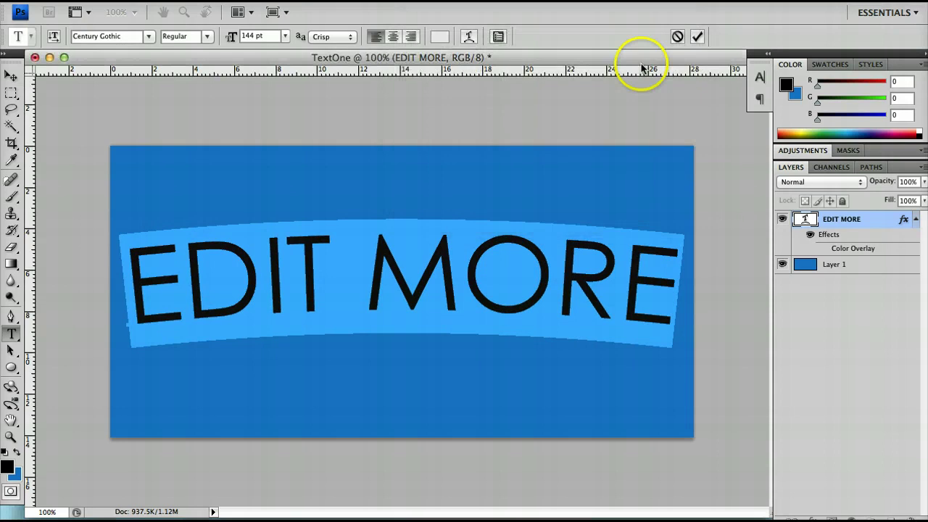
Step: Commit the arched text, then undo back to the flat Ingenius text
{"action": "left_click", "coordinate": [555, 276]}
{"action": "key", "text": "super+Return"}
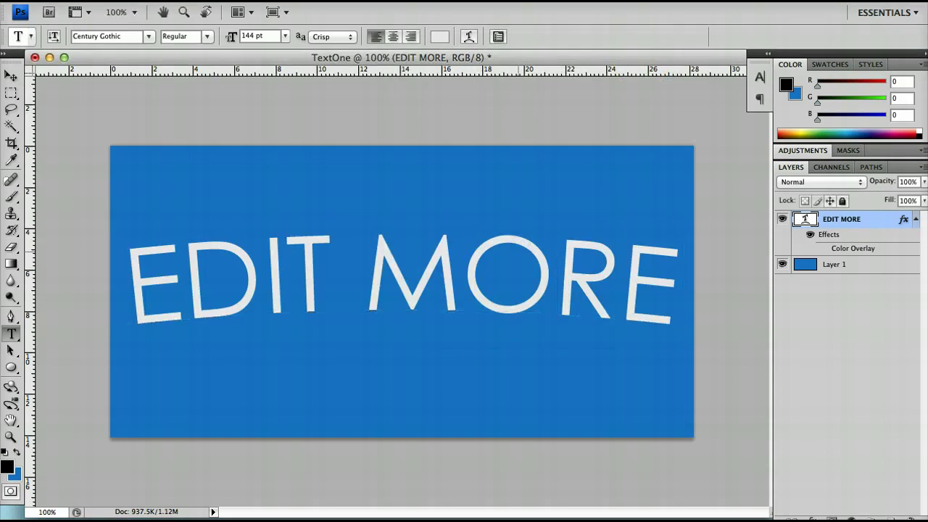
{"action": "key", "text": "super+z"}
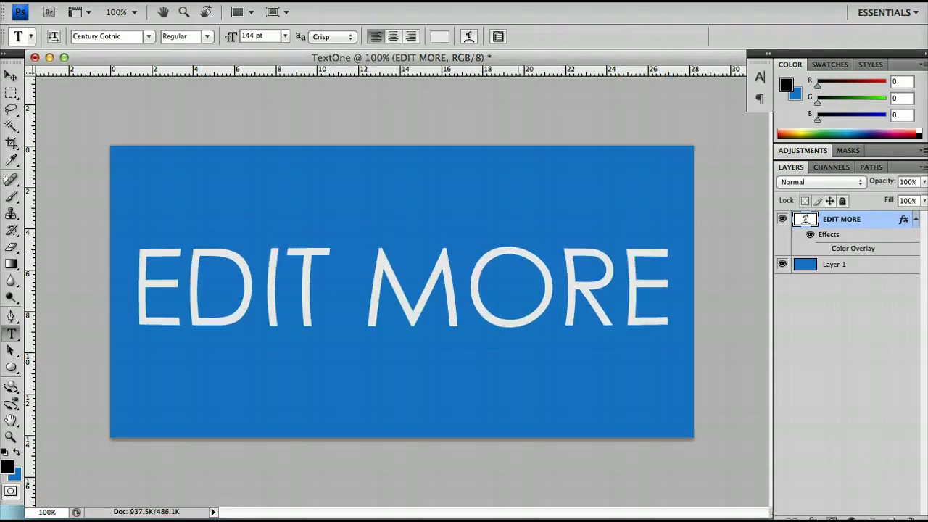
{"action": "key", "text": "super+alt+z"}
{"action": "key", "text": "super+alt+z"}
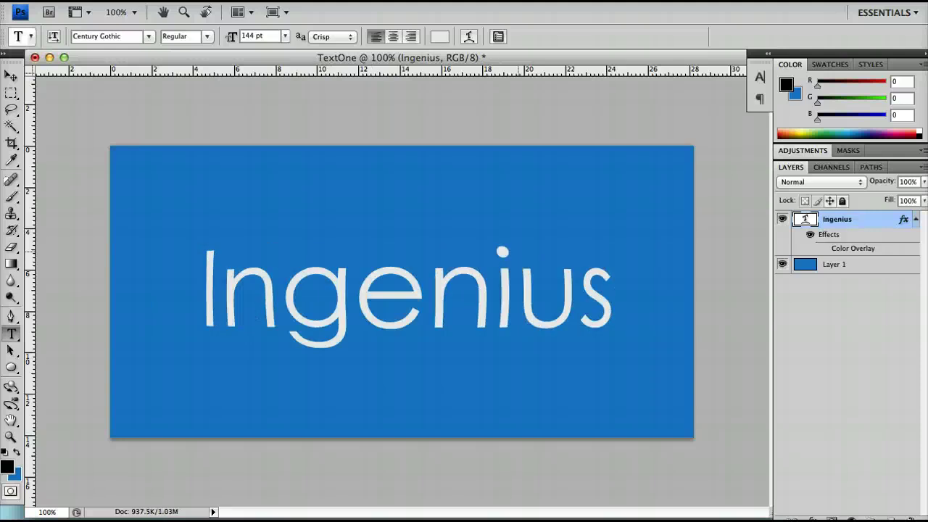
Step: Step back once more so the text turns black, with the cursor after Ingenius
{"action": "key", "text": "super+alt+z"}
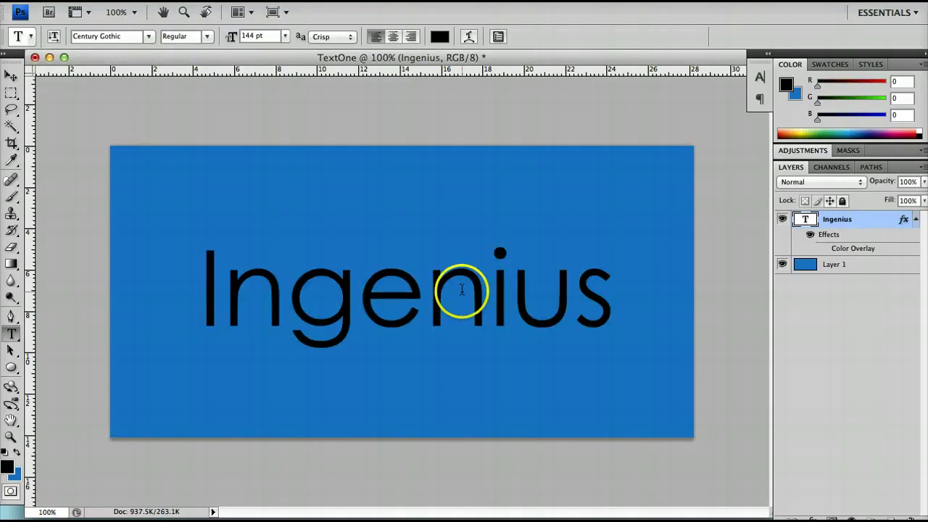
{"action": "double_click", "coordinate": [462, 289]}
{"action": "left_click", "coordinate": [573, 307]}
{"action": "left_click", "coordinate": [614, 301]}
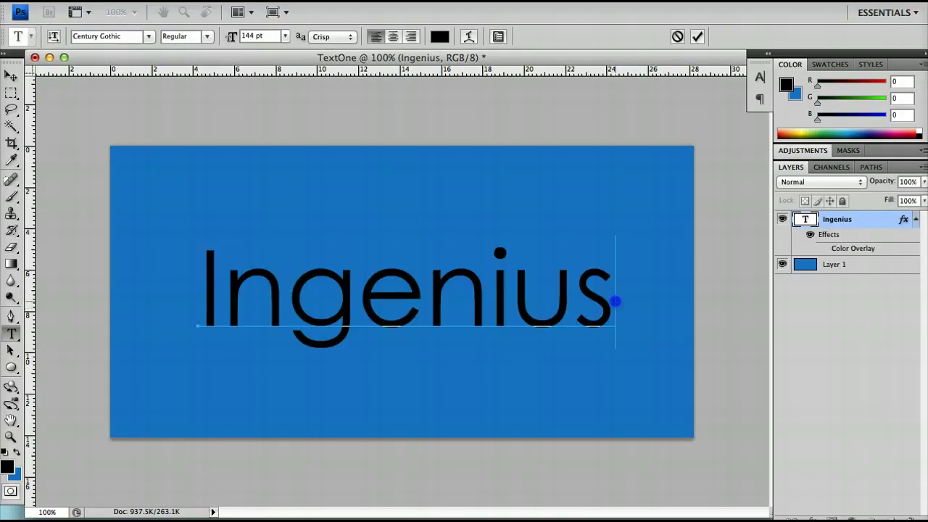
Step: Add two tightly overlapping letter lines below Ingenius, shift the block up, and commit
{"action": "key", "text": "Return"}
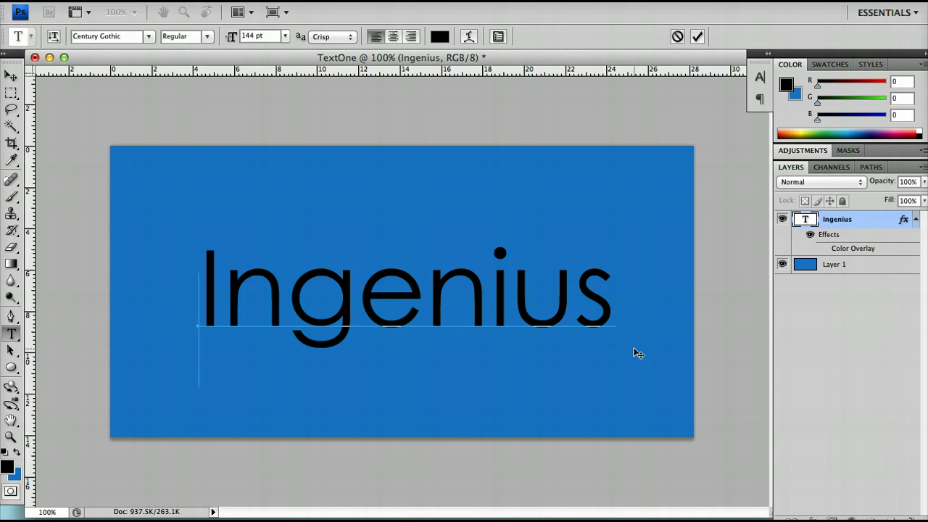
{"action": "type", "text": "Inmeifneifr"}
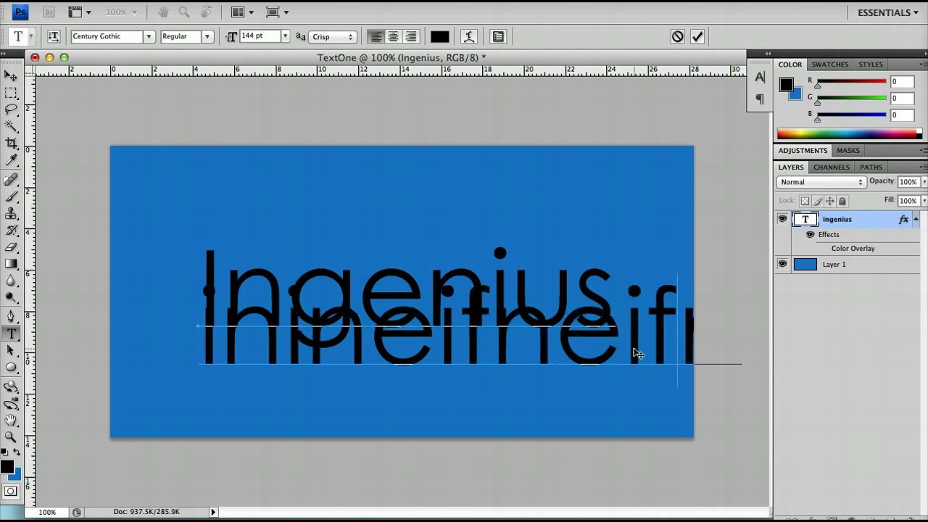
{"action": "key", "text": "BackSpace"}
{"action": "key", "text": "BackSpace"}
{"action": "key", "text": "BackSpace"}
{"action": "key", "text": "Return"}
{"action": "type", "text": "Ineimeni"}
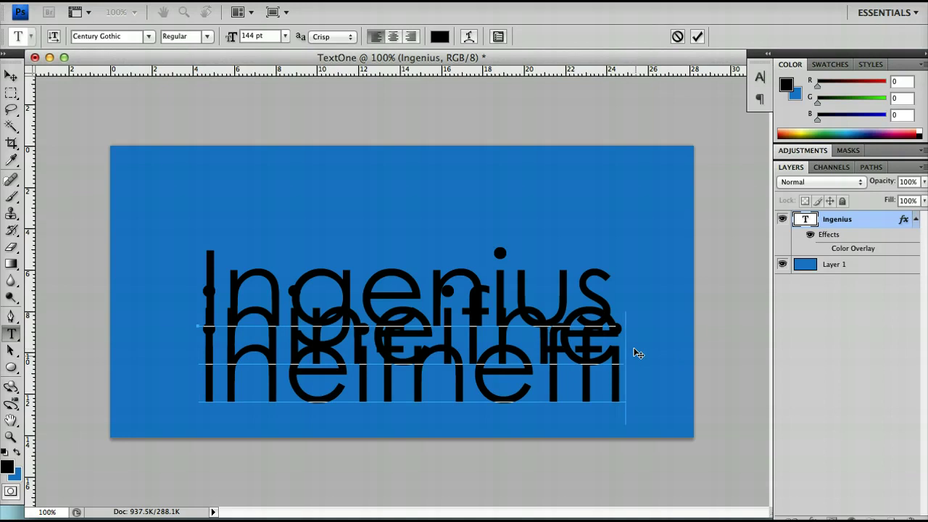
{"action": "left_click_drag", "start_coordinate": [679, 377], "coordinate": [672, 341]}
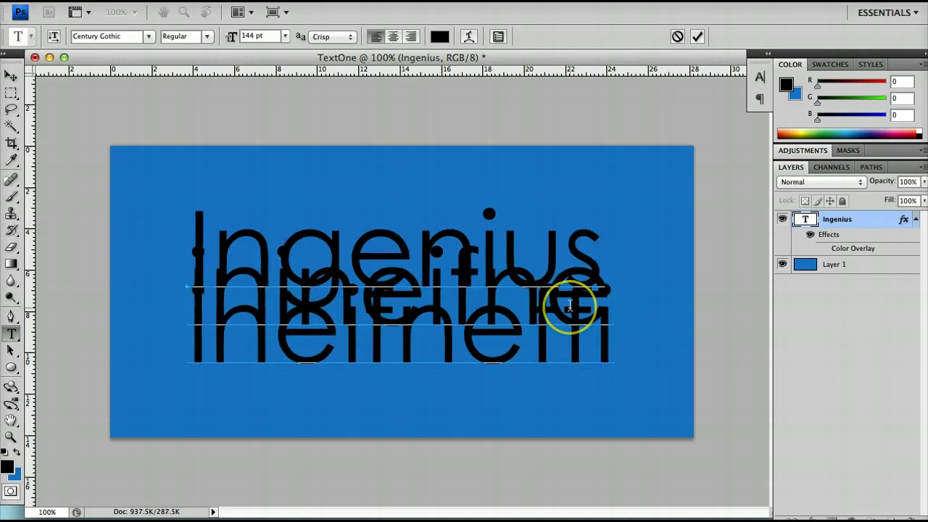
{"action": "key", "text": "super+Return"}
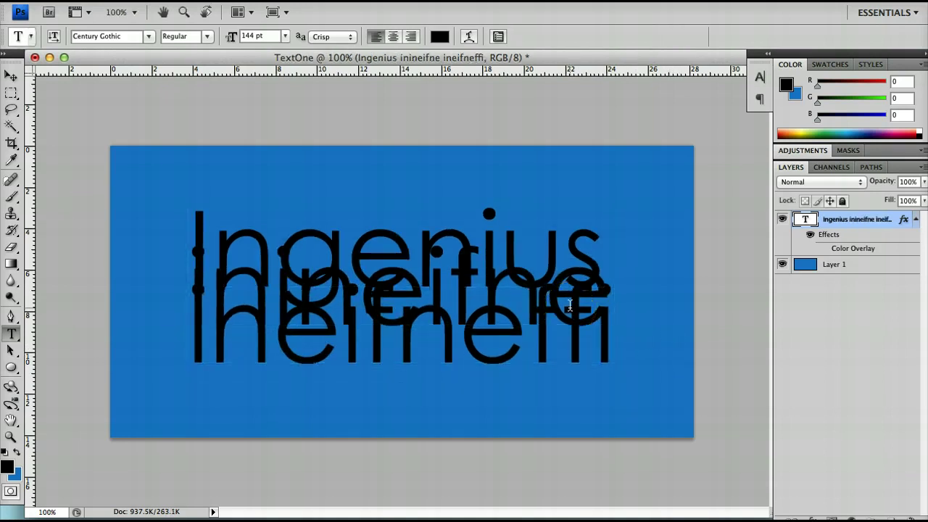